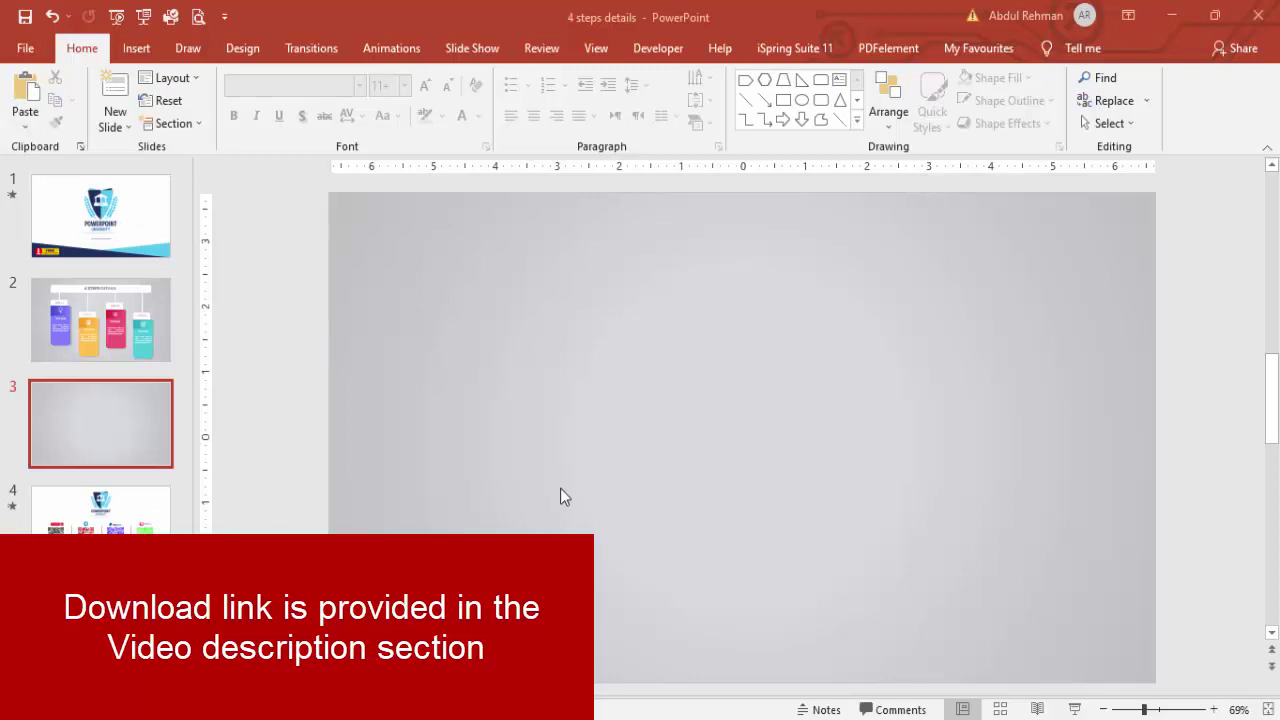
Step: Draw a wide rounded rectangle bar across the top of slide 3
click(137, 50)
click(305, 131)
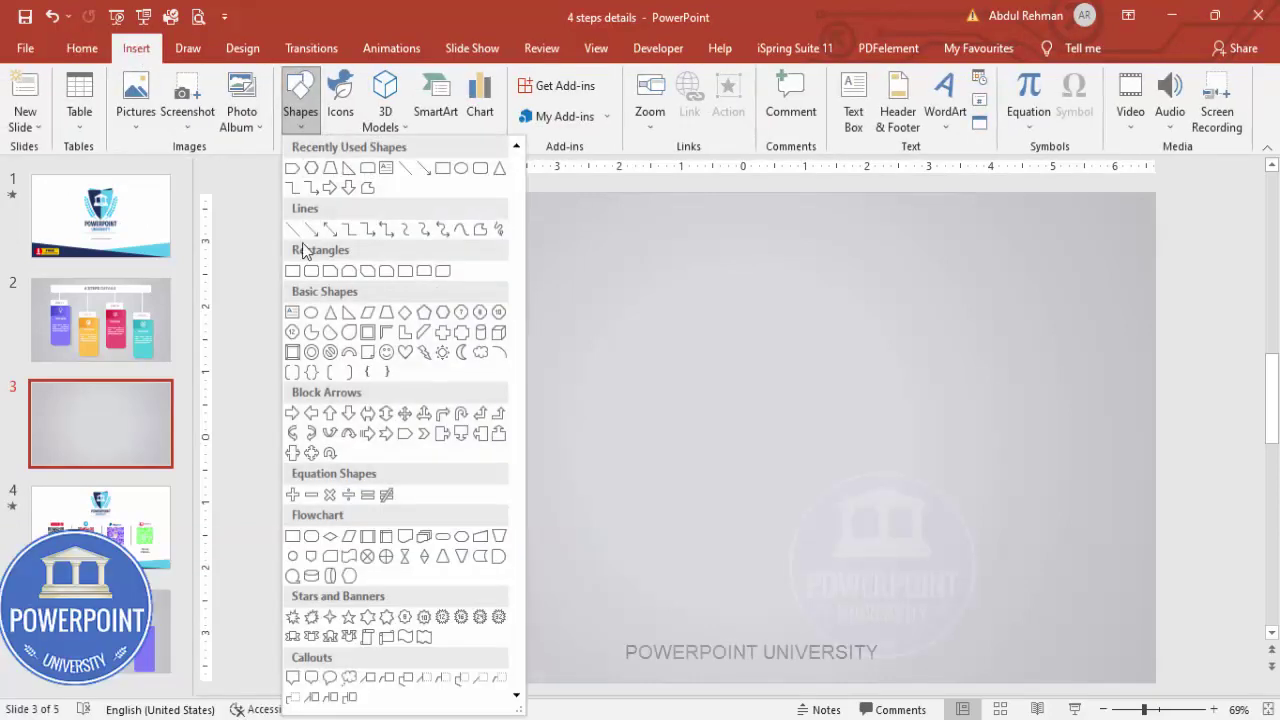
click(311, 271)
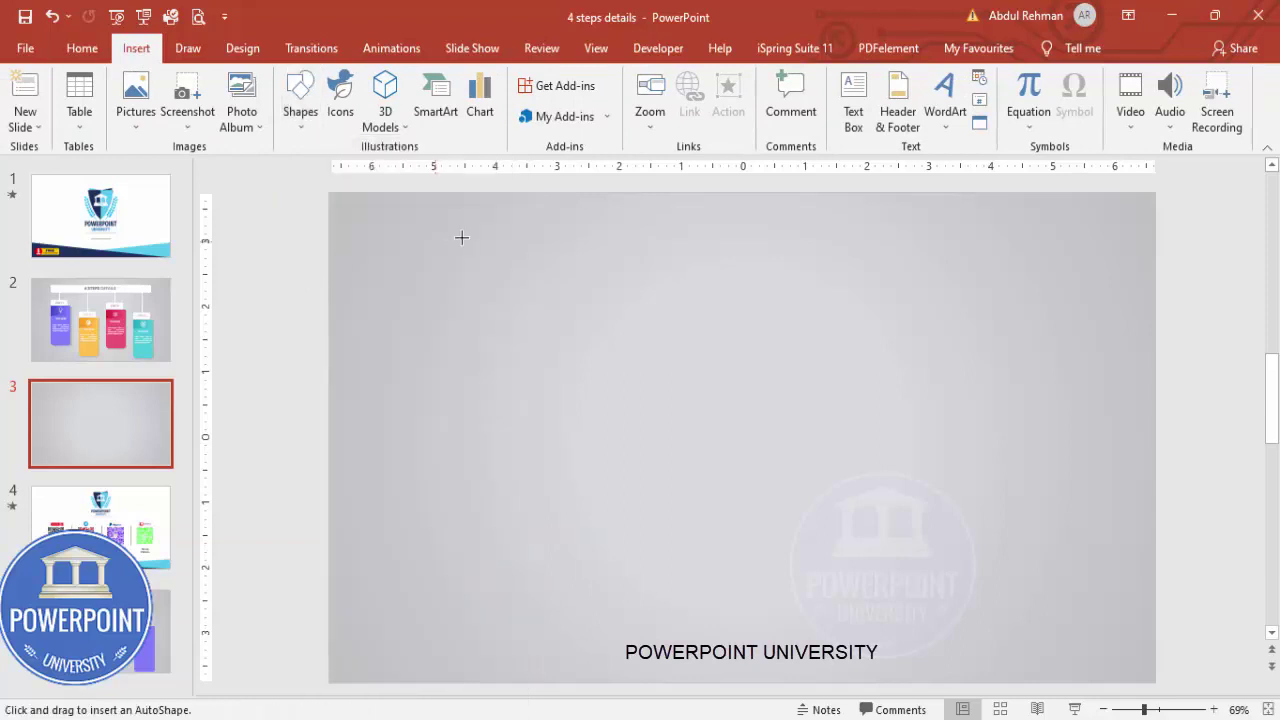
mouse_move(413, 241)
mouse_down()
mouse_move(846, 291)
mouse_move(1049, 286)
mouse_up()
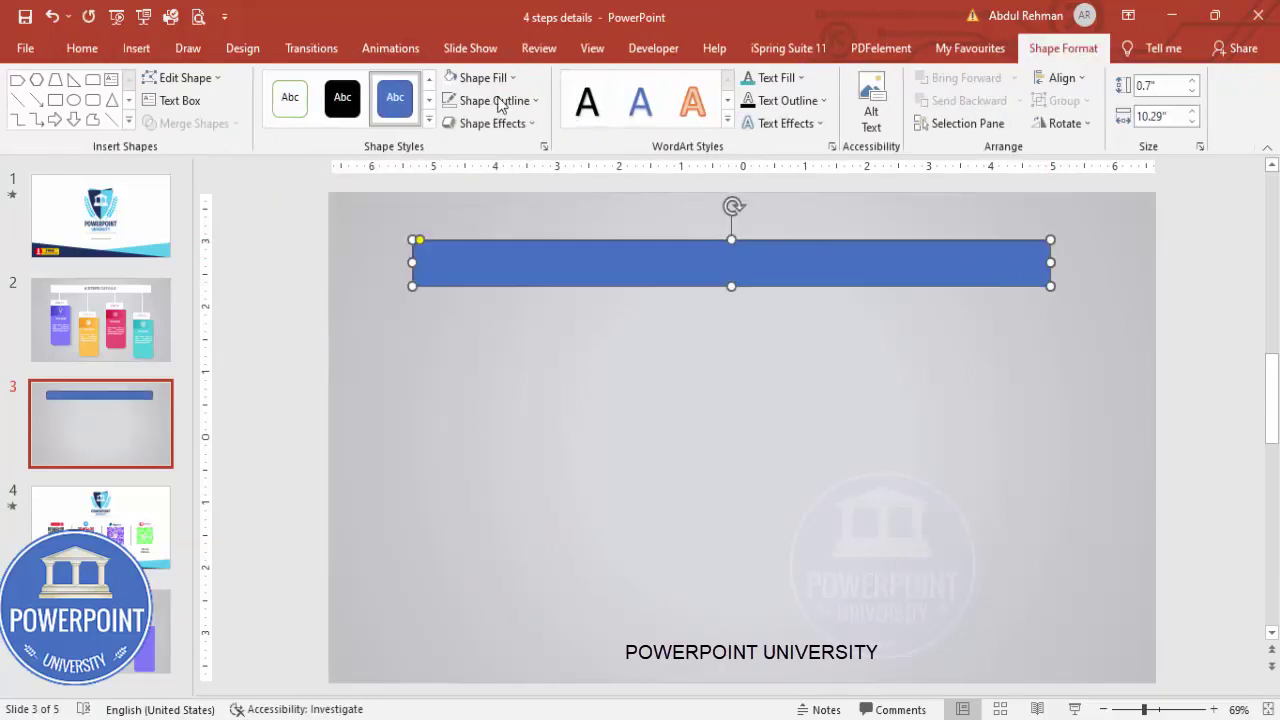
Step: Remove the bar's outline and fill it white
click(494, 100)
click(482, 314)
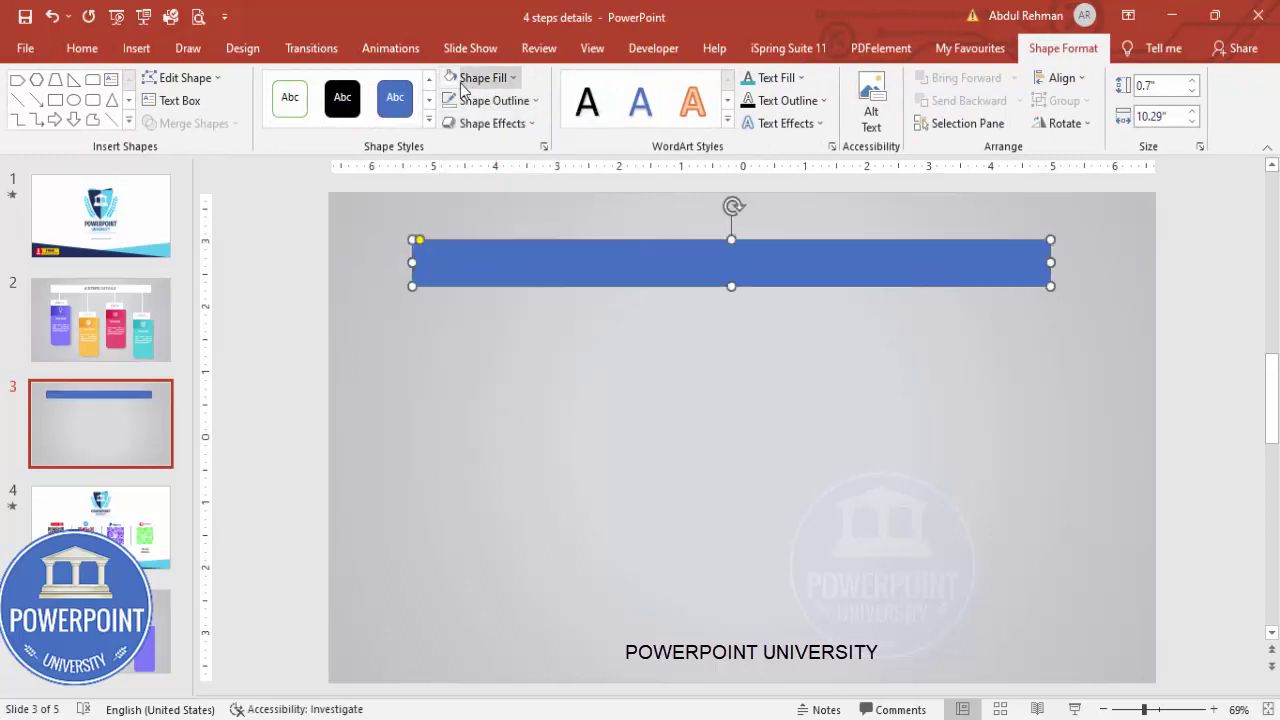
click(445, 87)
click(623, 339)
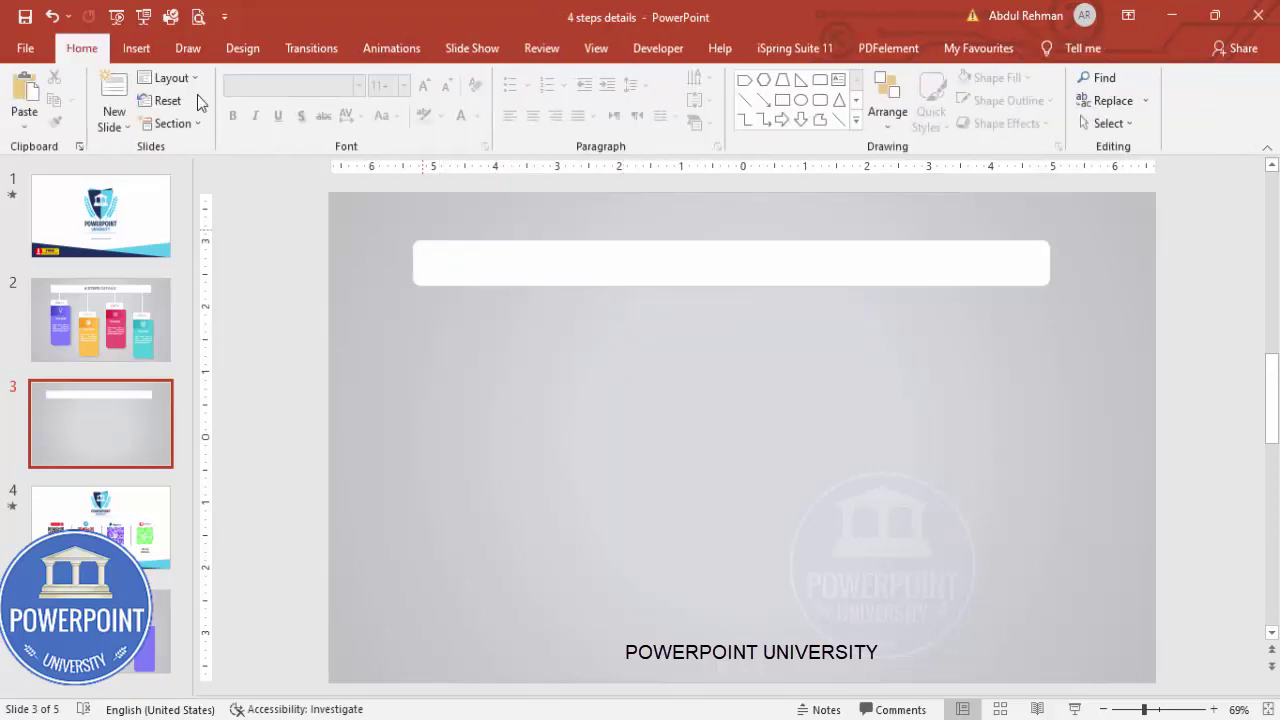
click(136, 48)
click(306, 118)
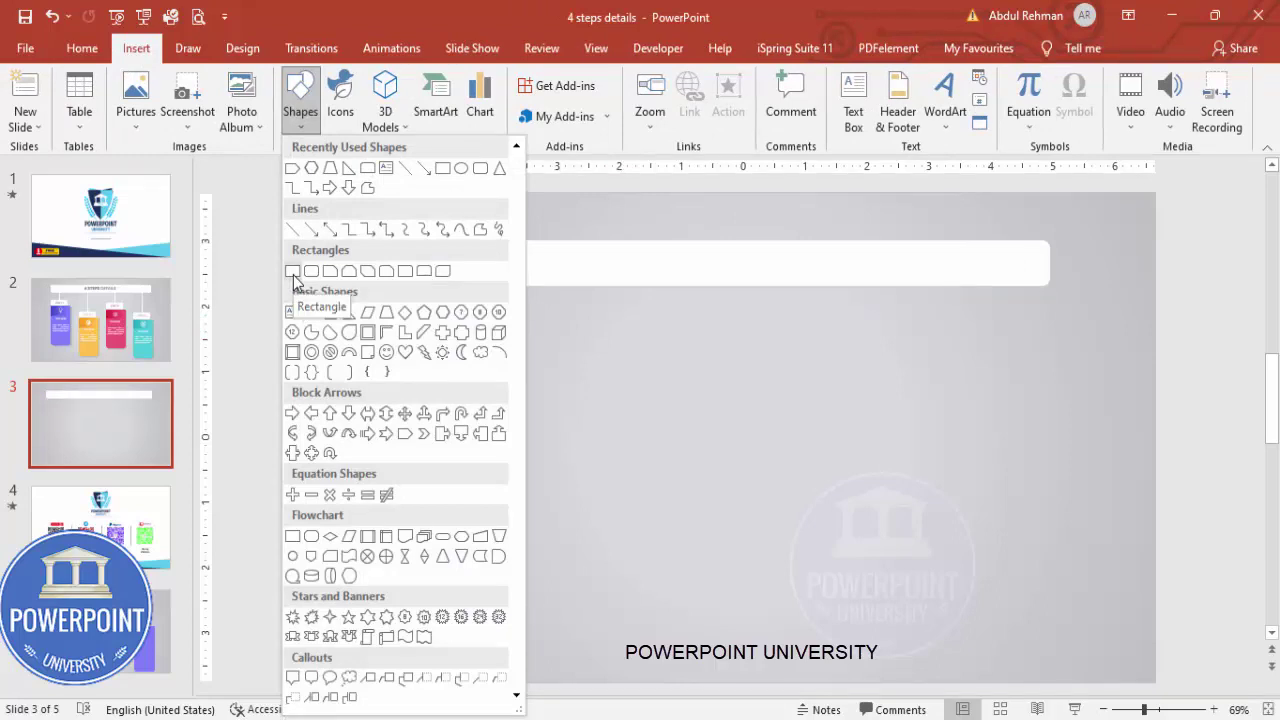
Step: Draw a tall rectangle under the bar's left end and remove its outline
click(293, 272)
drag(431, 369, 533, 607)
drag(491, 470, 491, 484)
drag(482, 382, 476, 415)
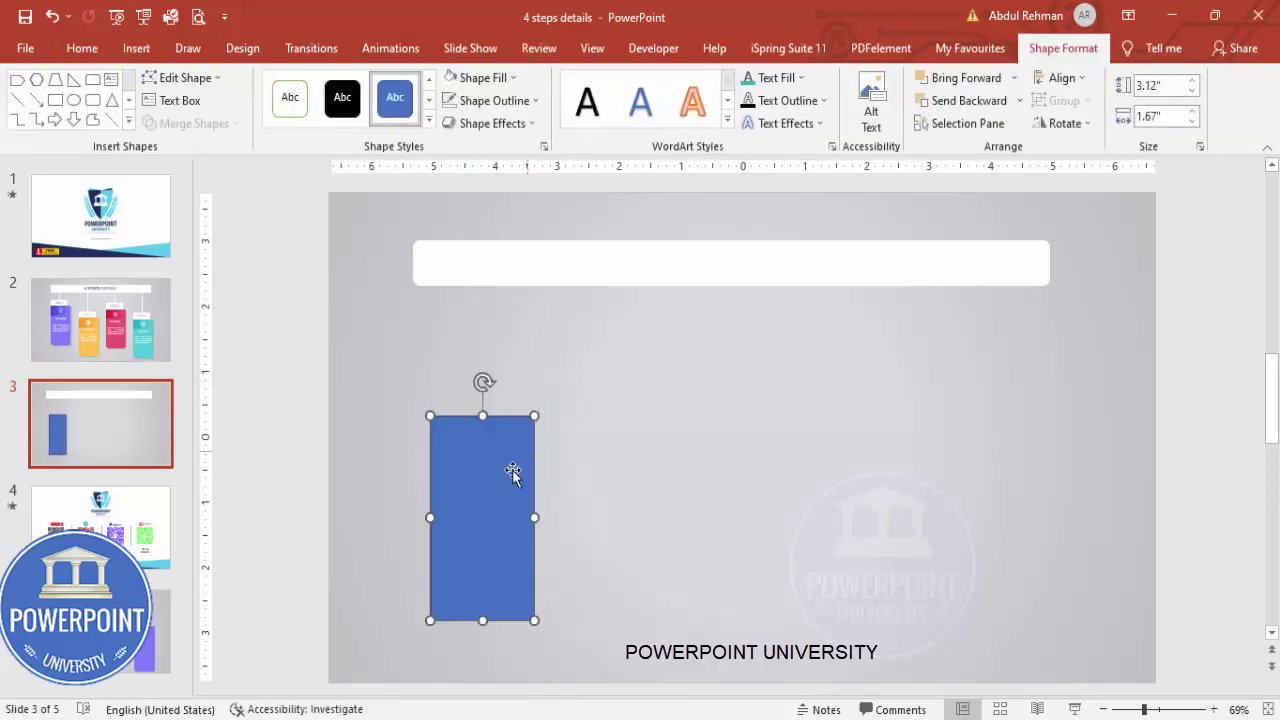
click(495, 101)
click(519, 318)
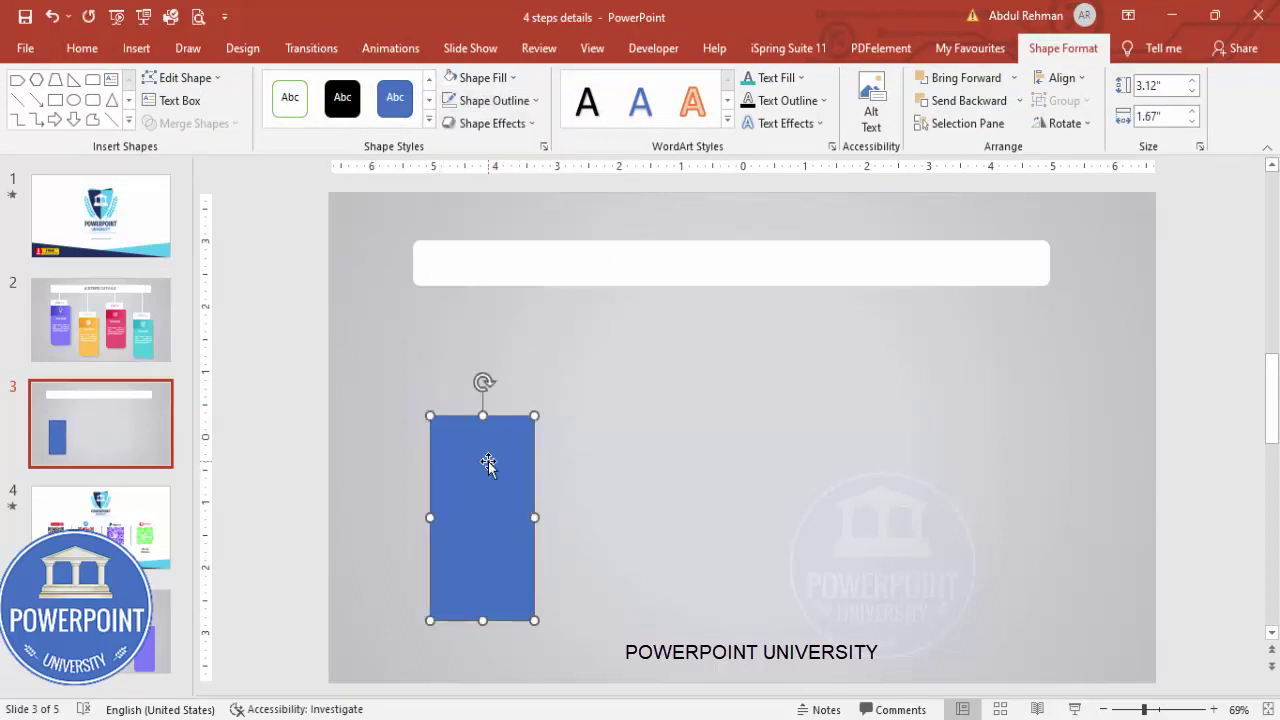
Step: Add a shorter copy over the column top as a 1.06"-high light-blue cap
drag(497, 486, 490, 435)
drag(482, 619, 483, 468)
click(487, 80)
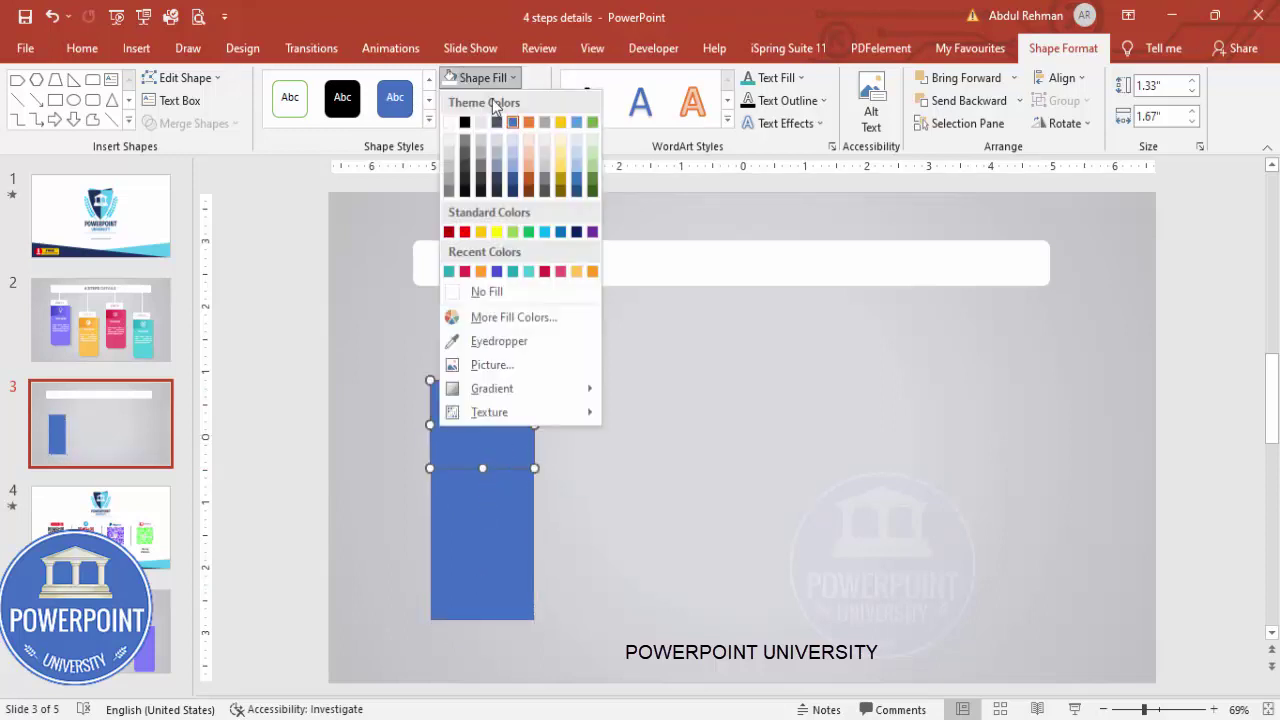
click(551, 232)
drag(496, 424, 483, 347)
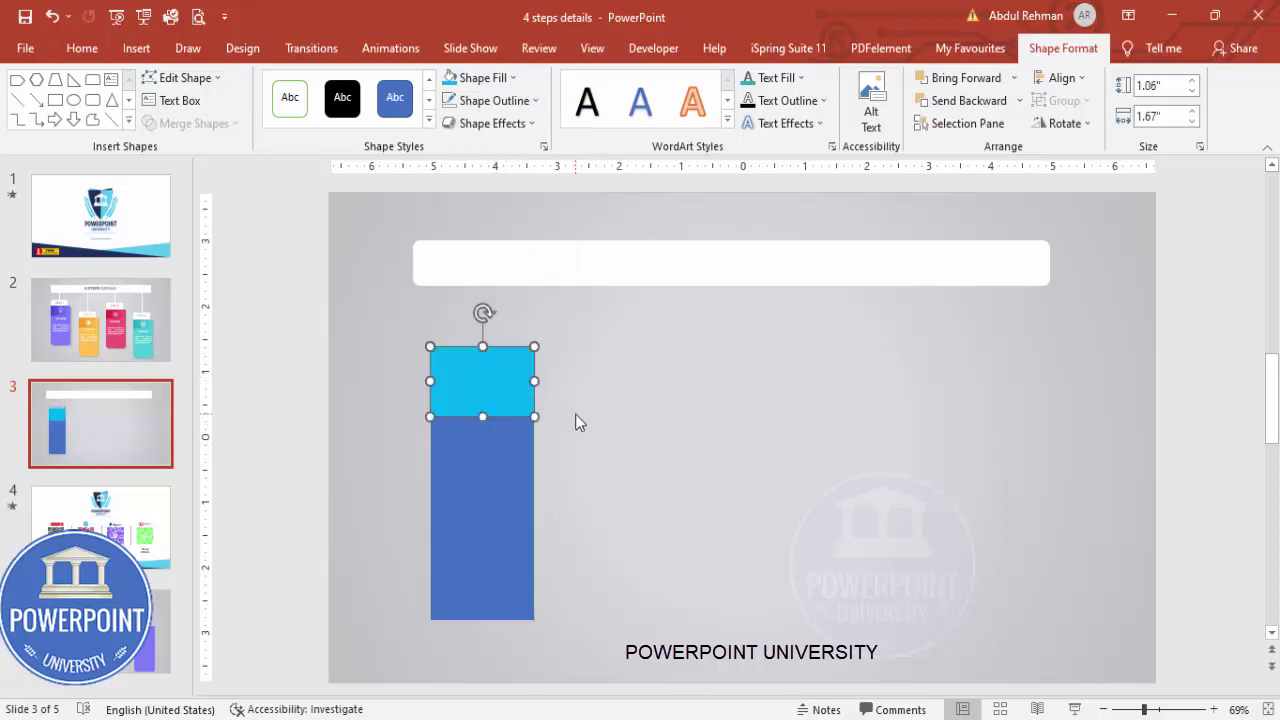
click(575, 419)
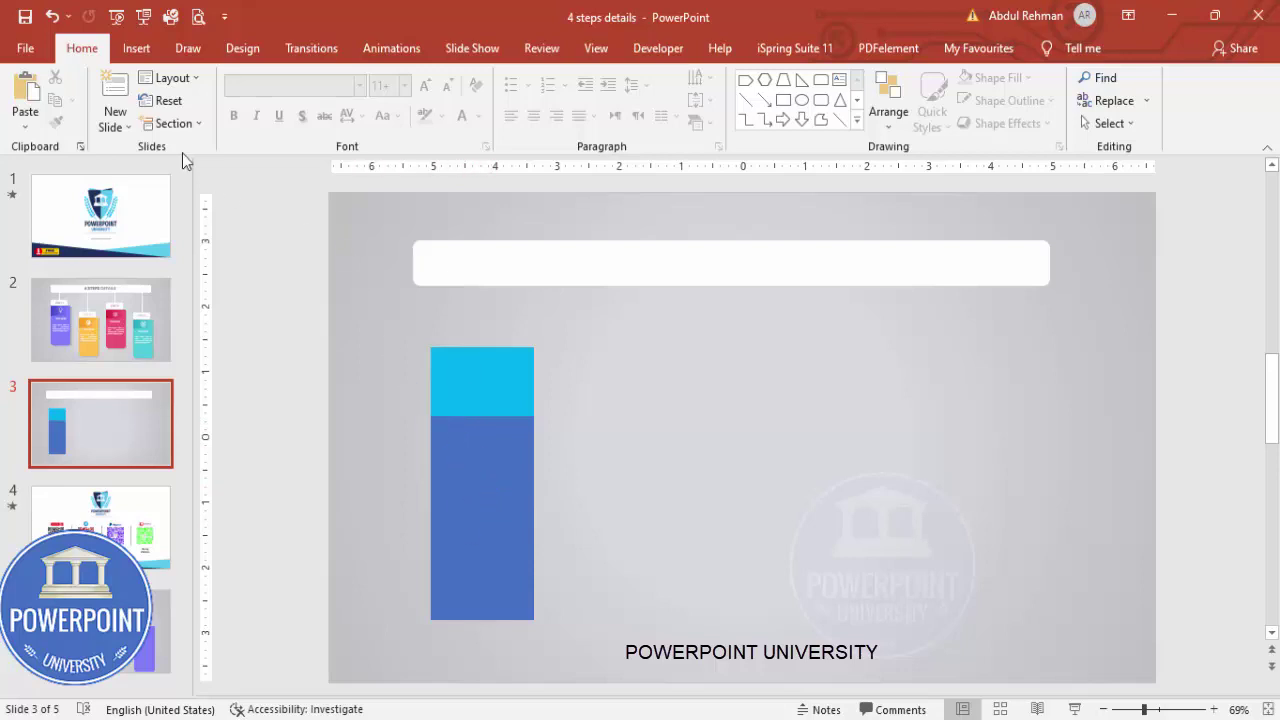
click(136, 48)
Step: Draw a 1.32" by 0.55" white rectangle with no outline atop the cyan block
click(296, 120)
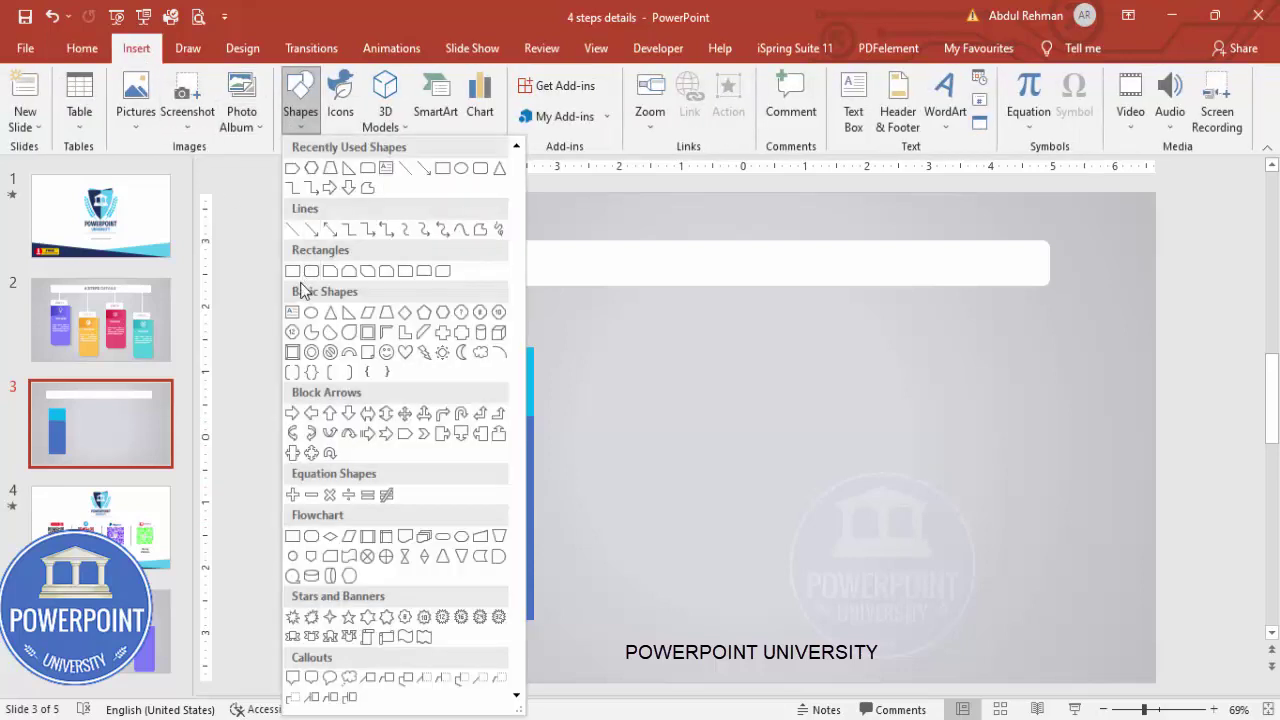
click(292, 271)
drag(431, 345, 513, 311)
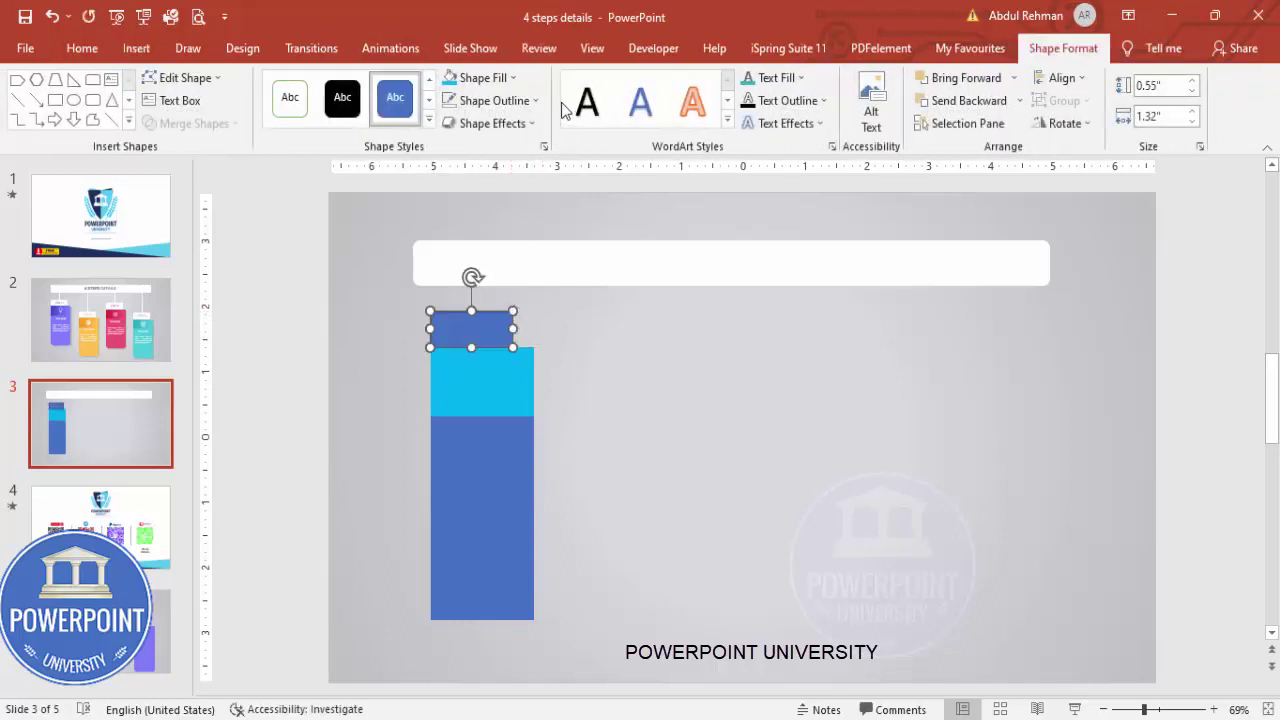
click(500, 100)
click(509, 315)
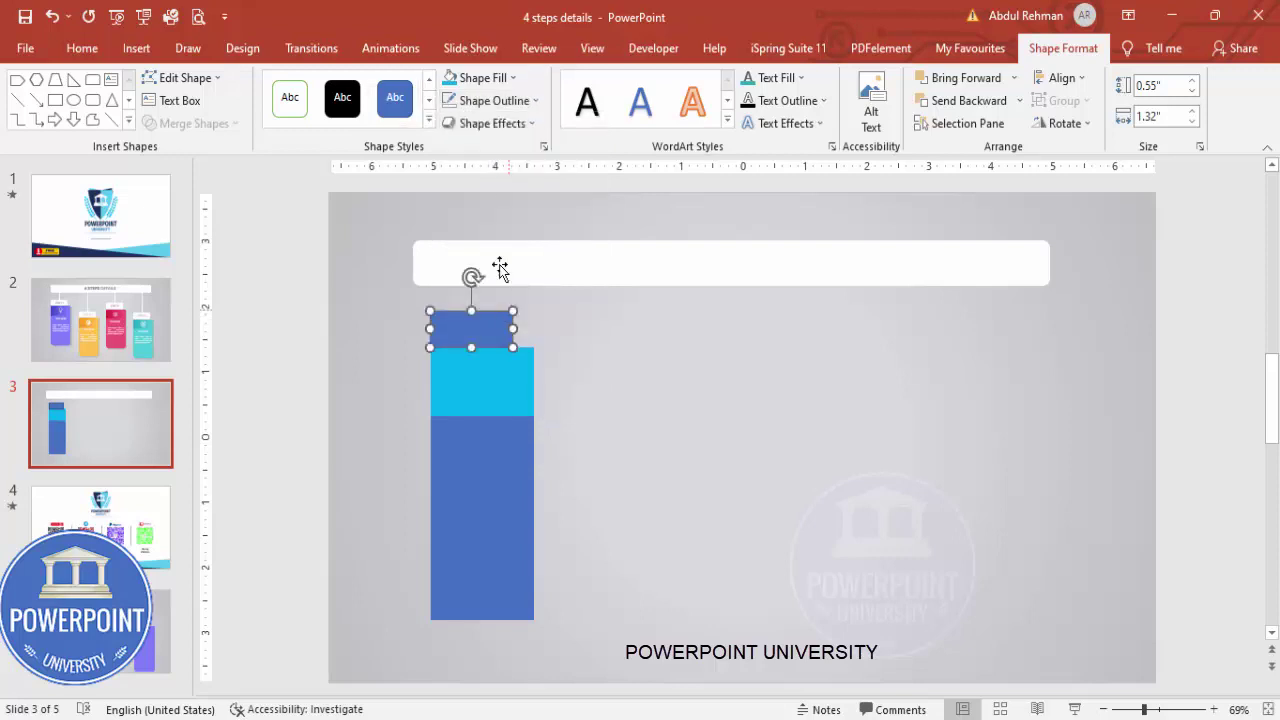
click(480, 78)
click(453, 116)
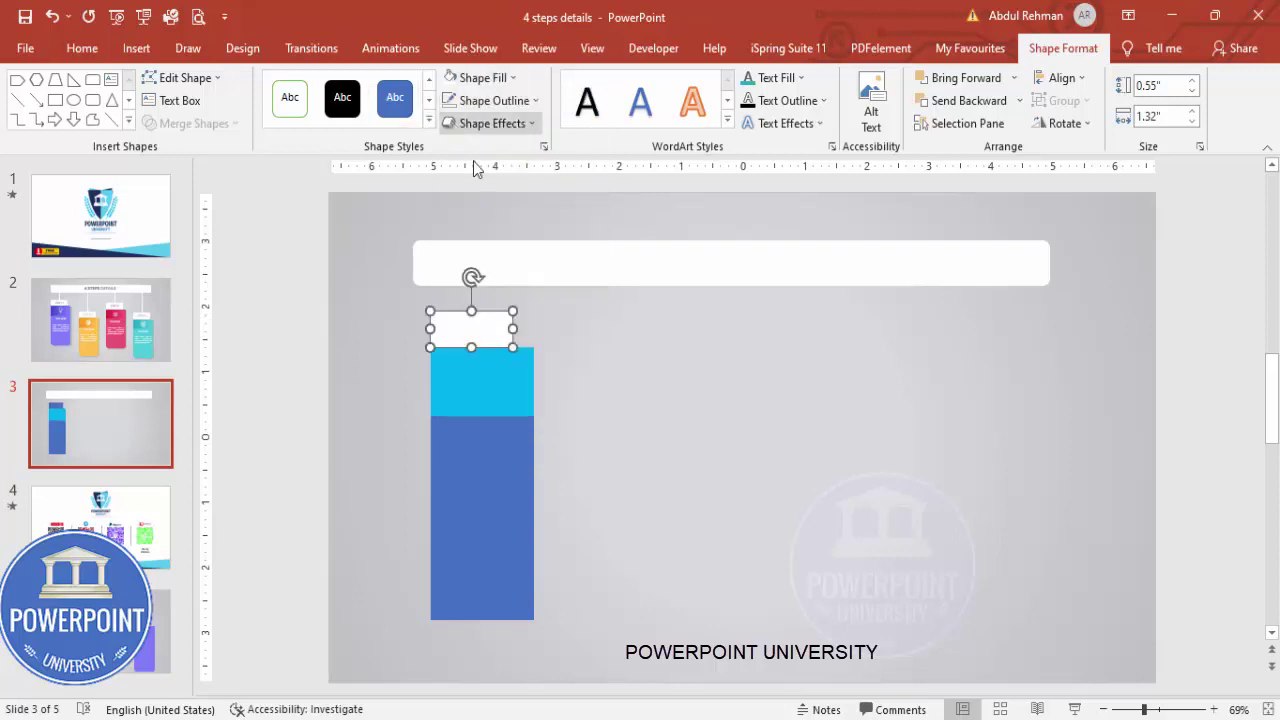
click(552, 415)
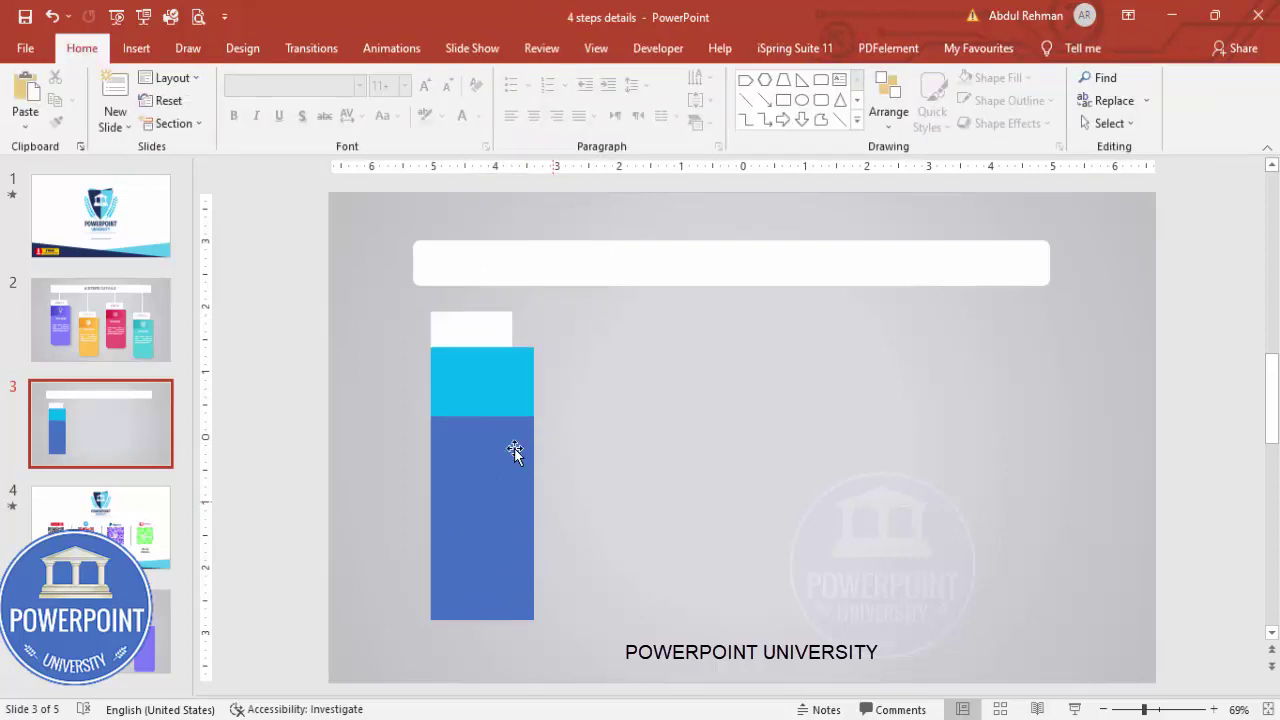
Step: Fill the tall blue column with Turquoise from Recent Colors
double_click(514, 477)
click(511, 80)
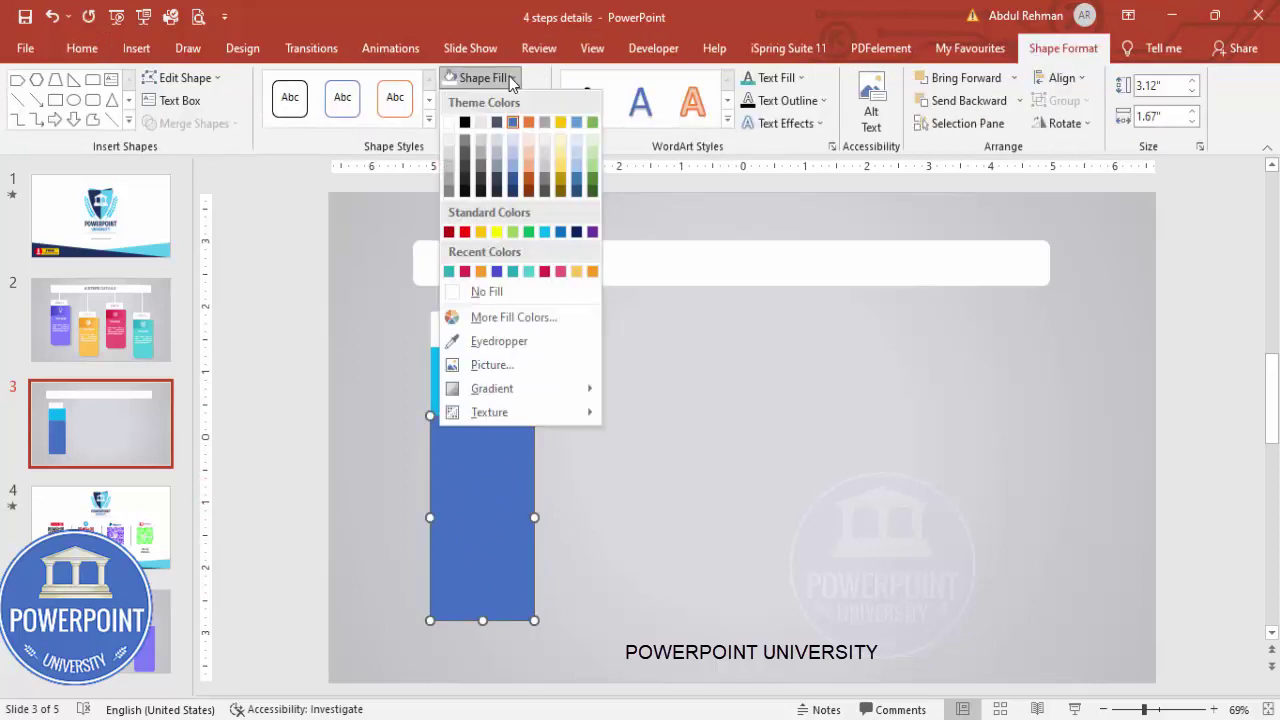
click(530, 272)
click(509, 364)
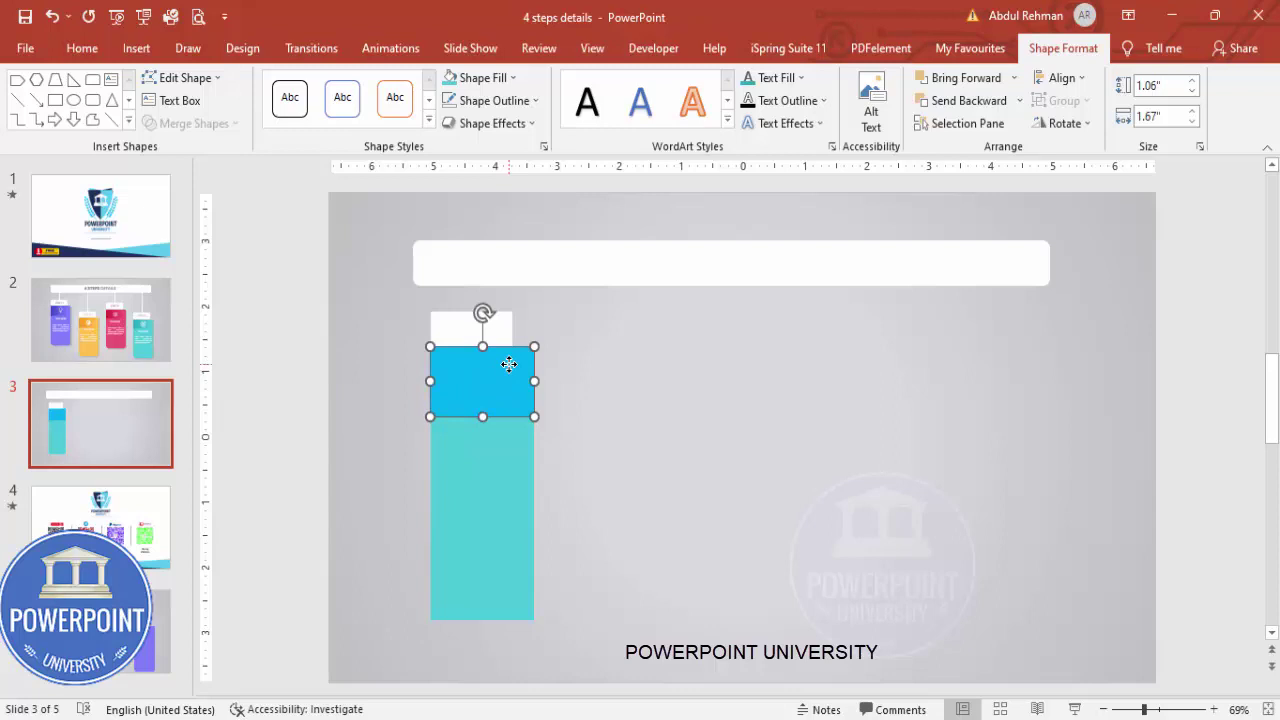
right_click(509, 364)
key(Escape)
Step: Switch the top band to a linear gradient fill with teal stops
click(1040, 293)
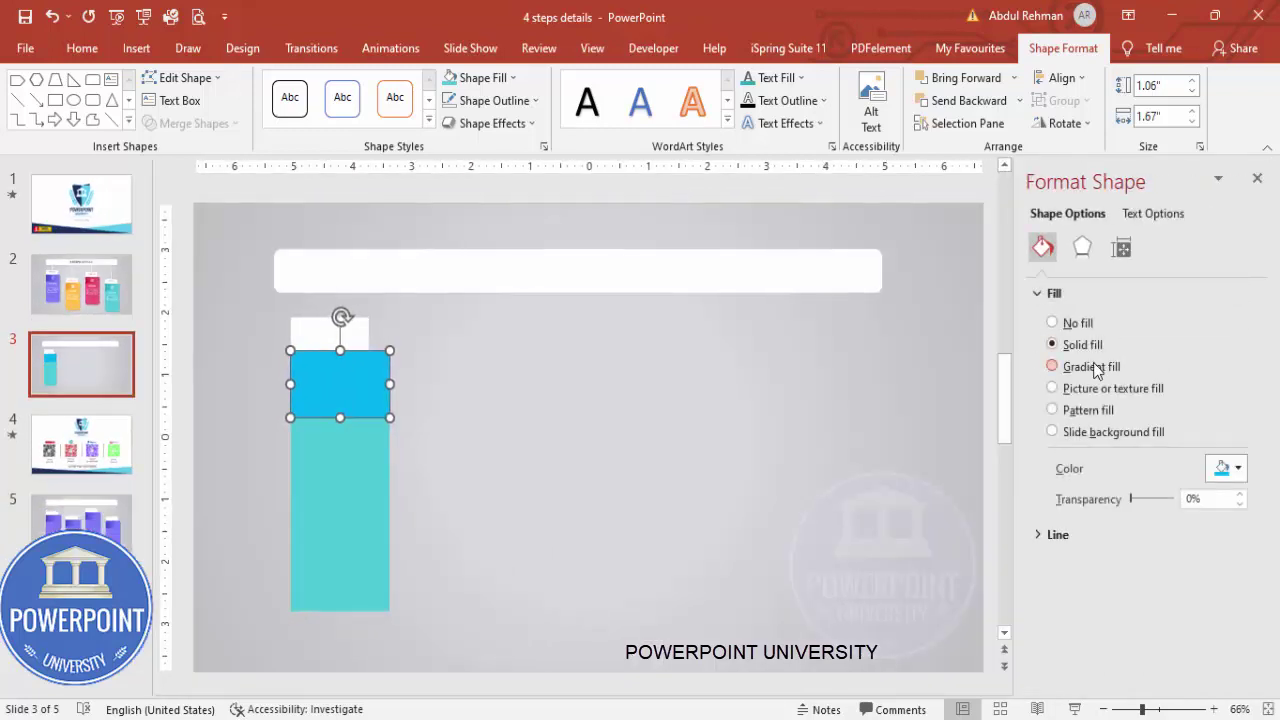
click(1093, 367)
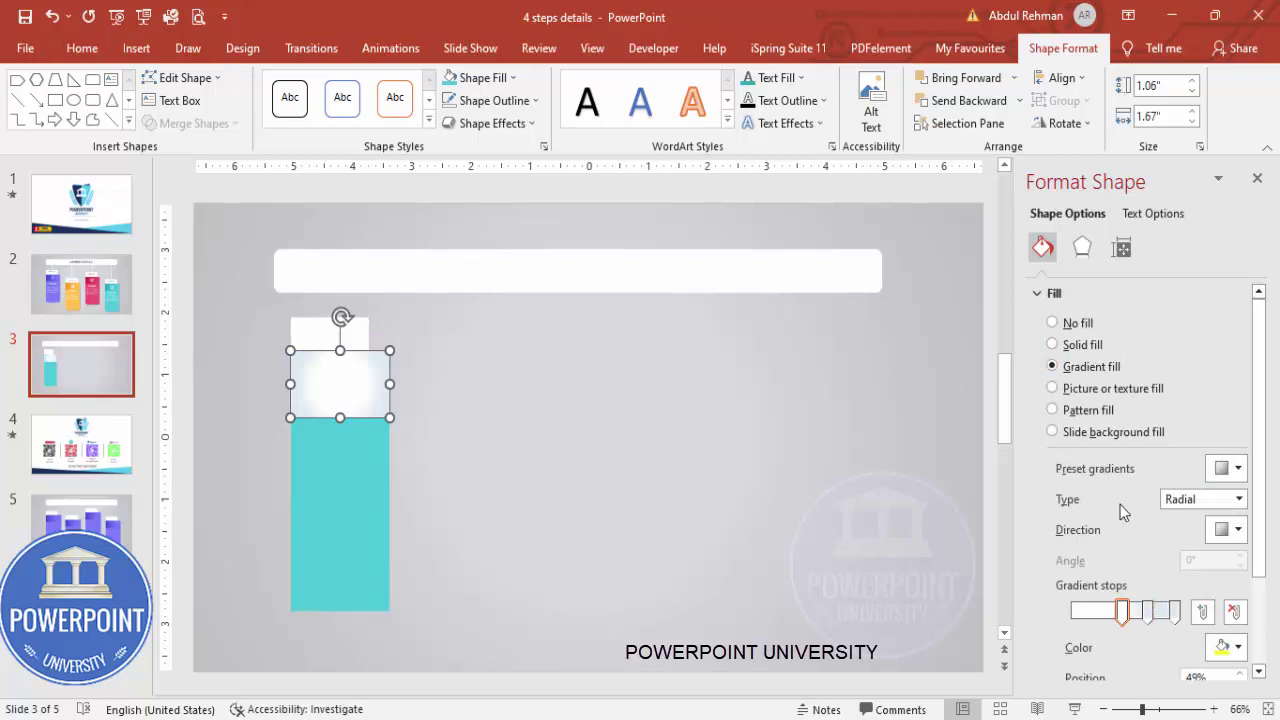
click(1200, 499)
click(1188, 519)
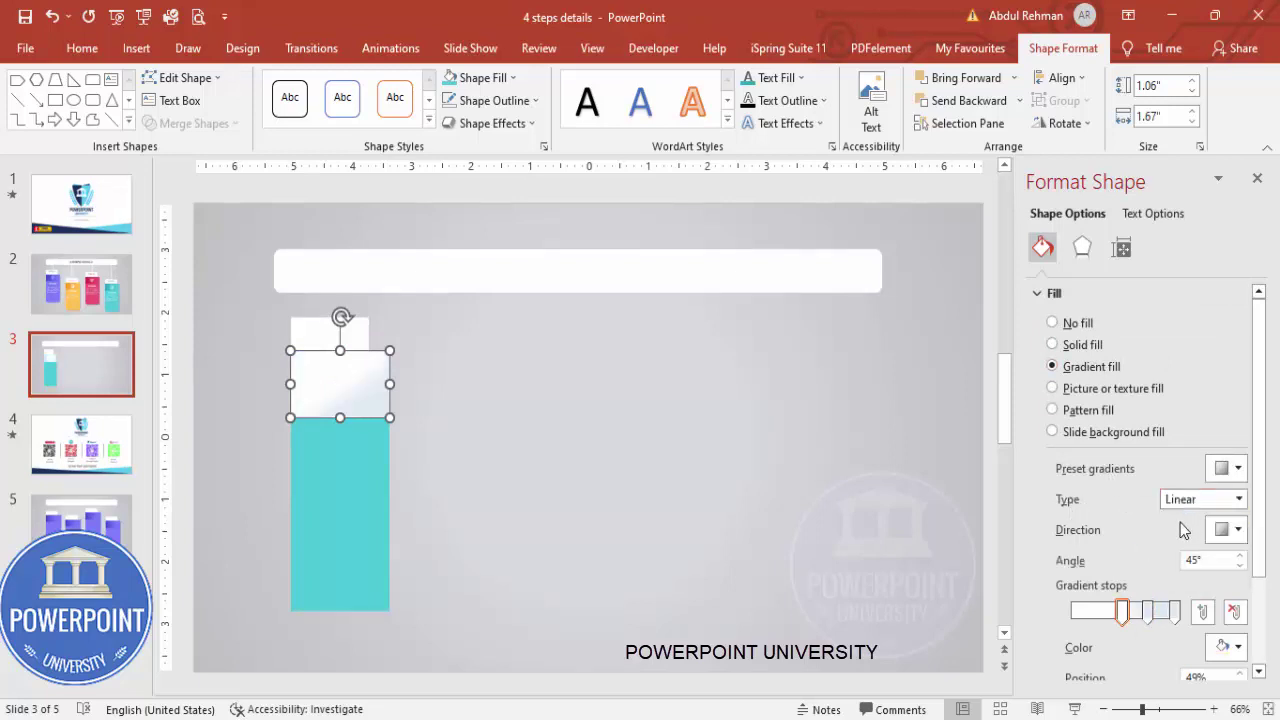
click(1234, 611)
click(1234, 611)
drag(1150, 612, 1068, 617)
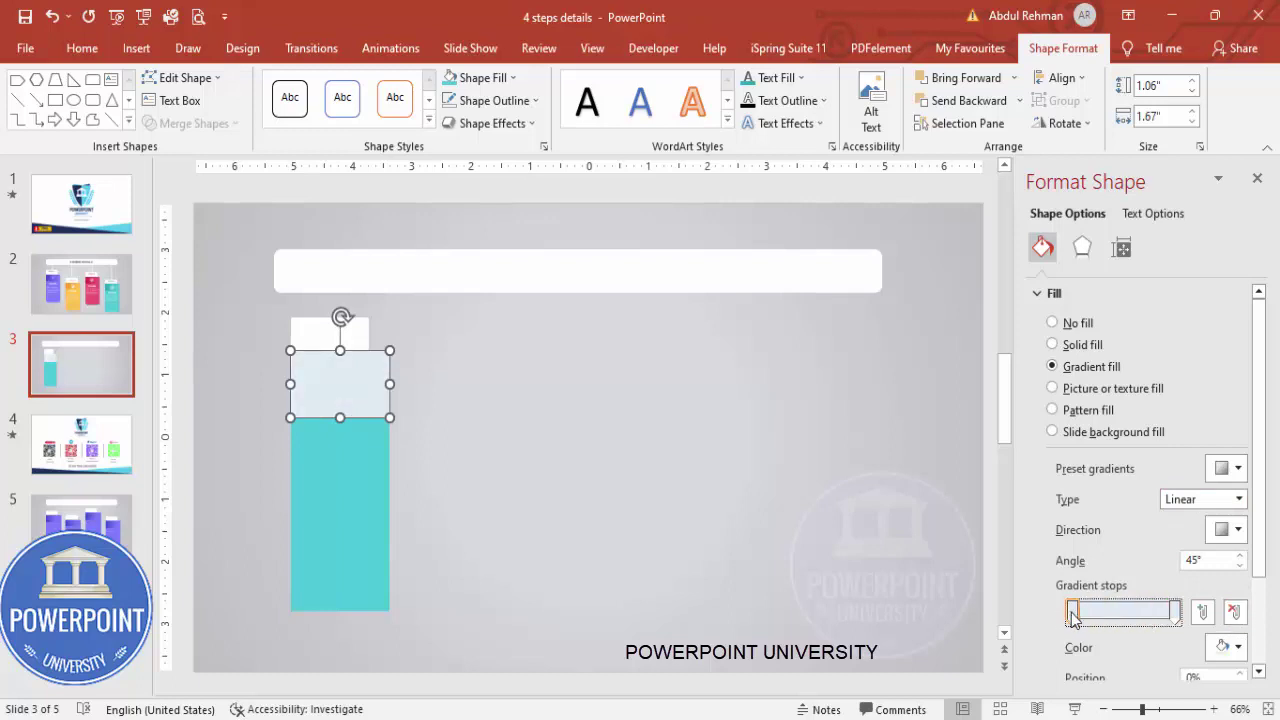
click(1228, 645)
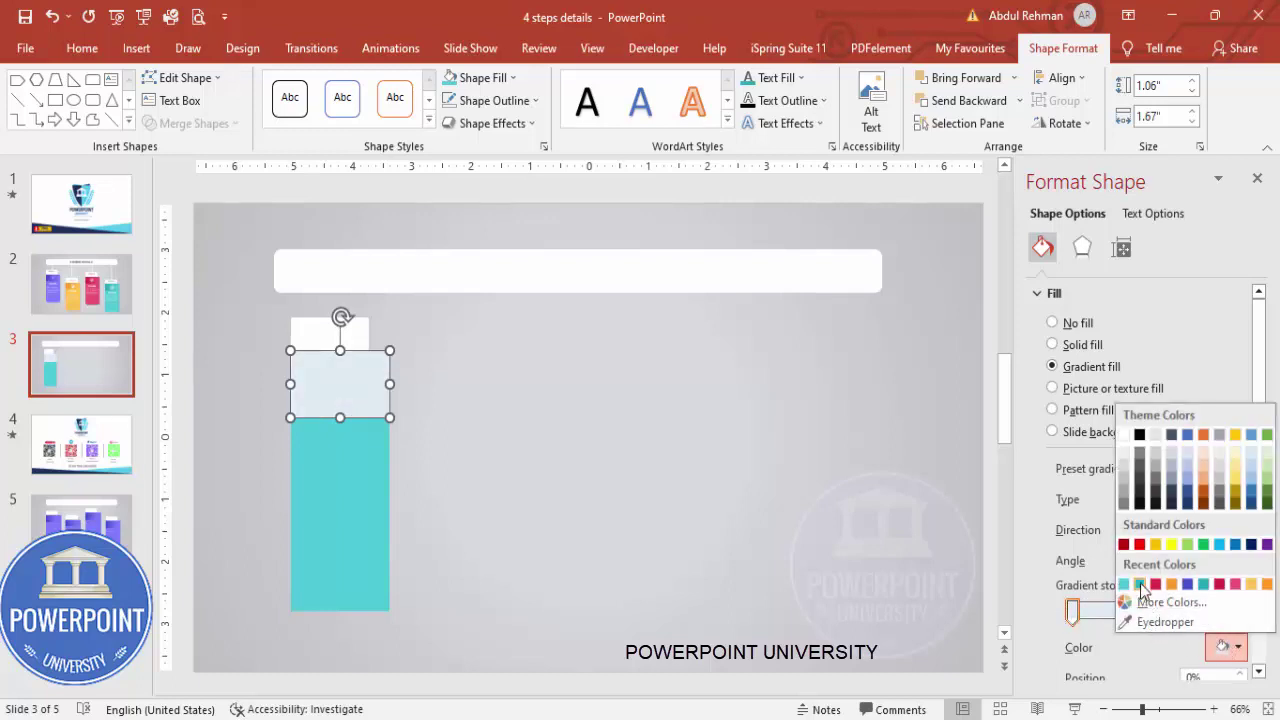
click(1141, 577)
click(1174, 611)
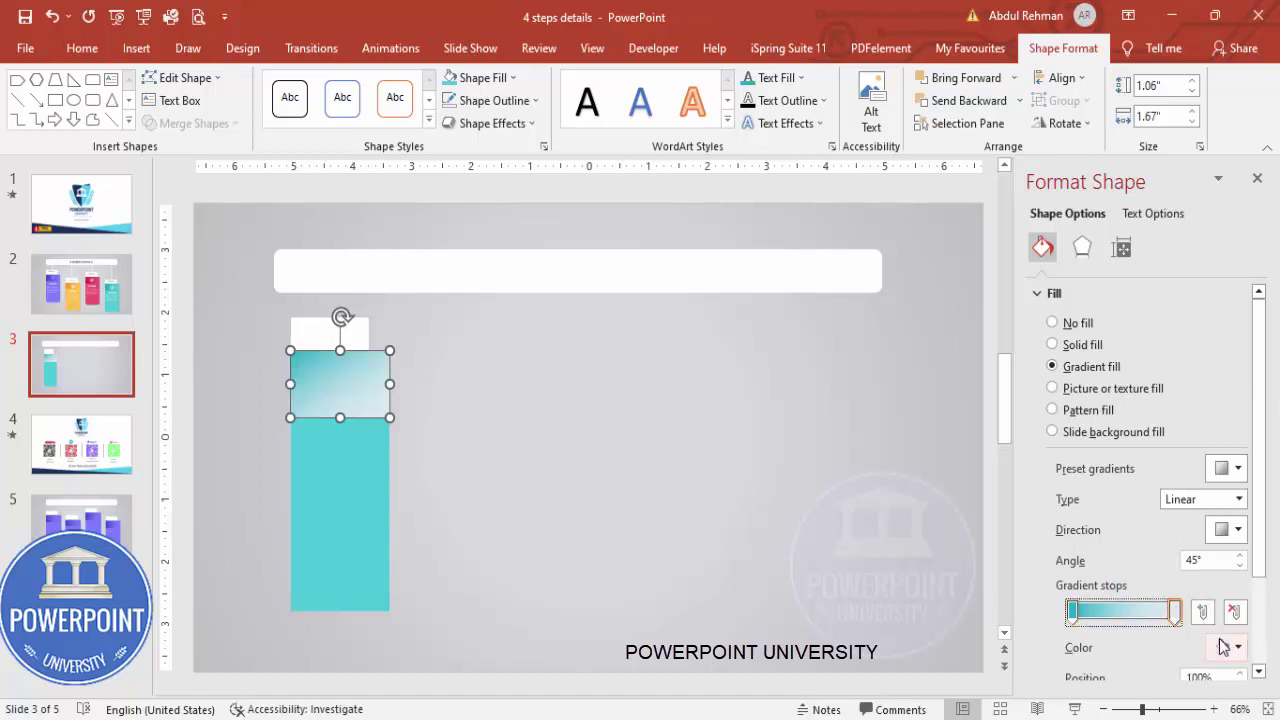
click(1228, 647)
click(1139, 582)
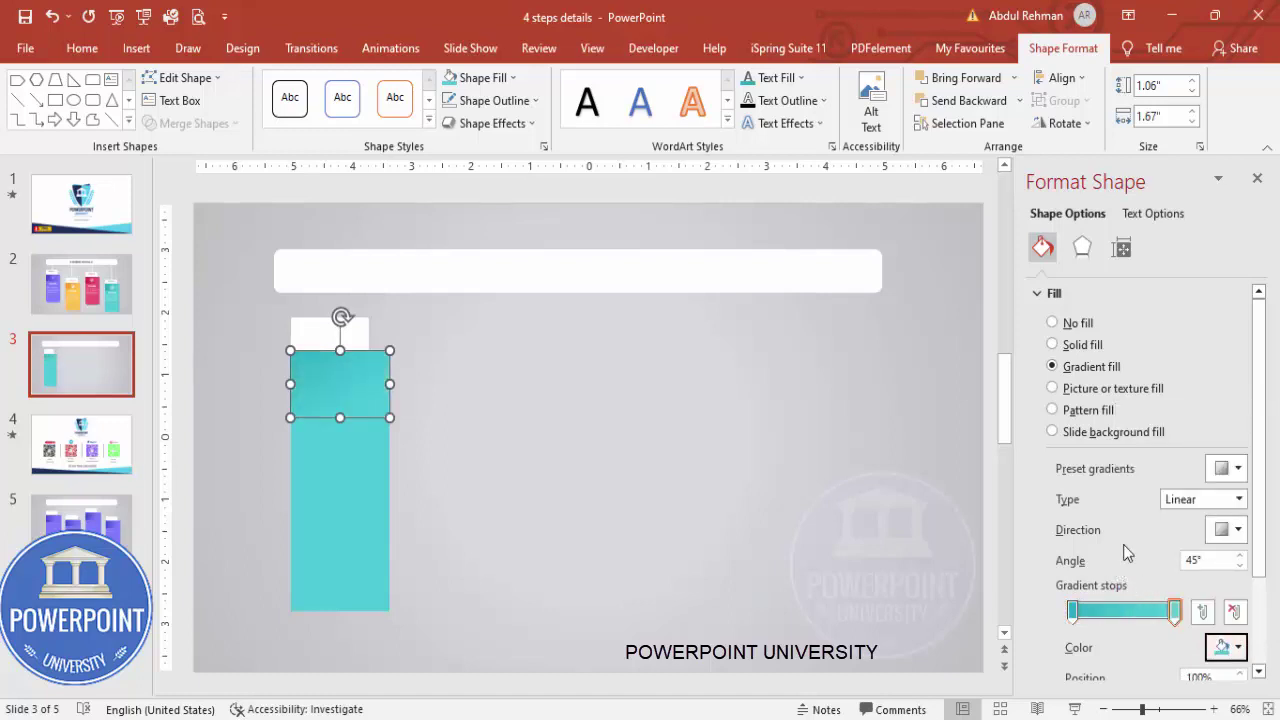
Step: Make the band's gradient run left to right with the left stop at 13%
click(1234, 530)
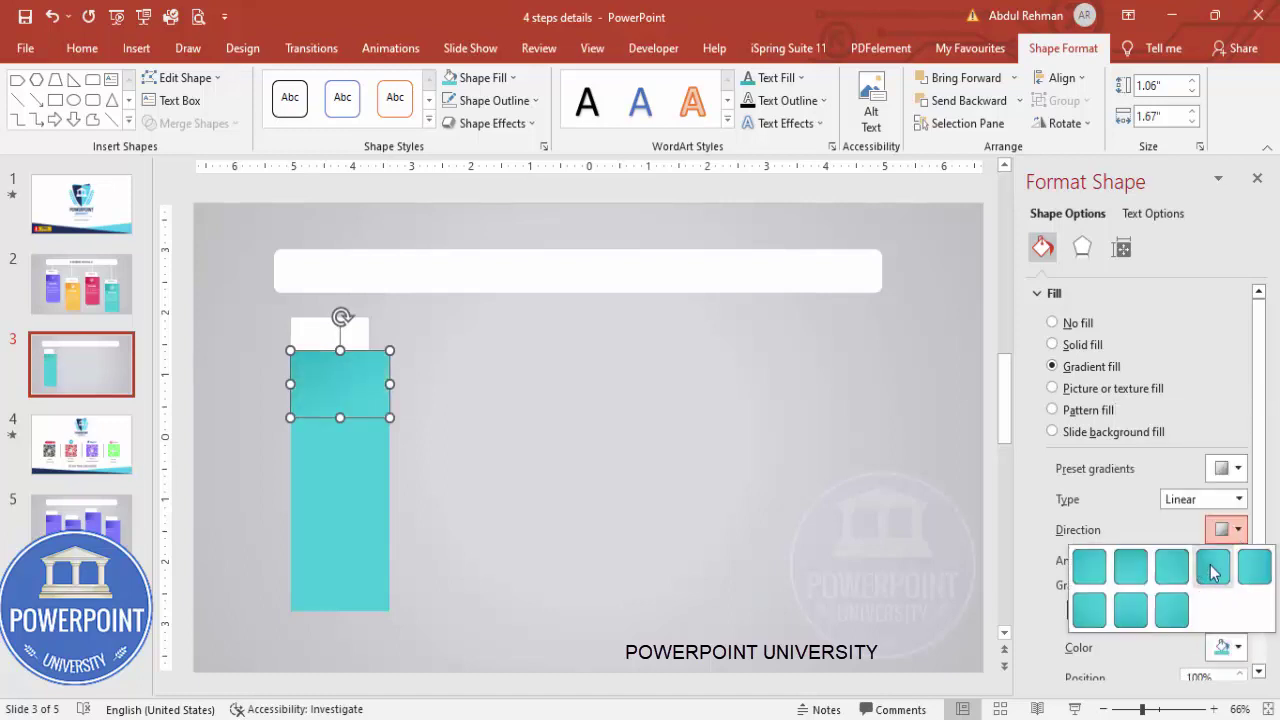
click(1212, 572)
drag(1077, 617, 1092, 618)
click(637, 450)
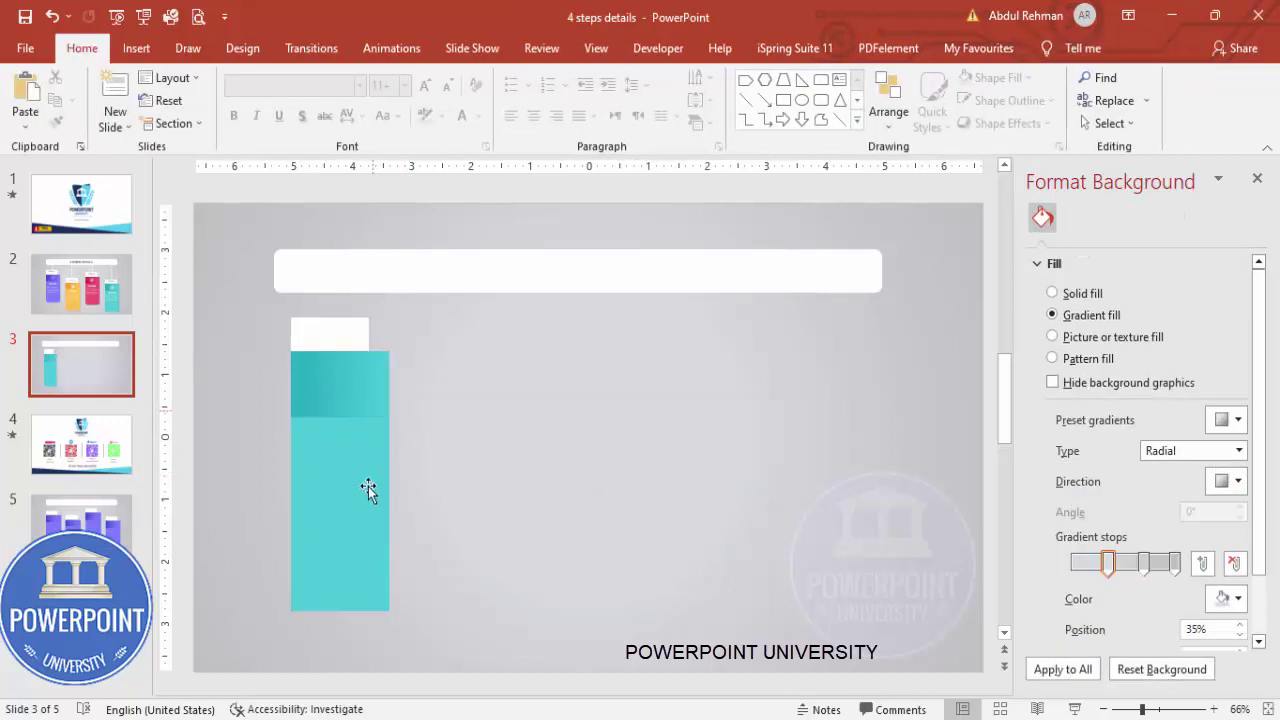
click(350, 382)
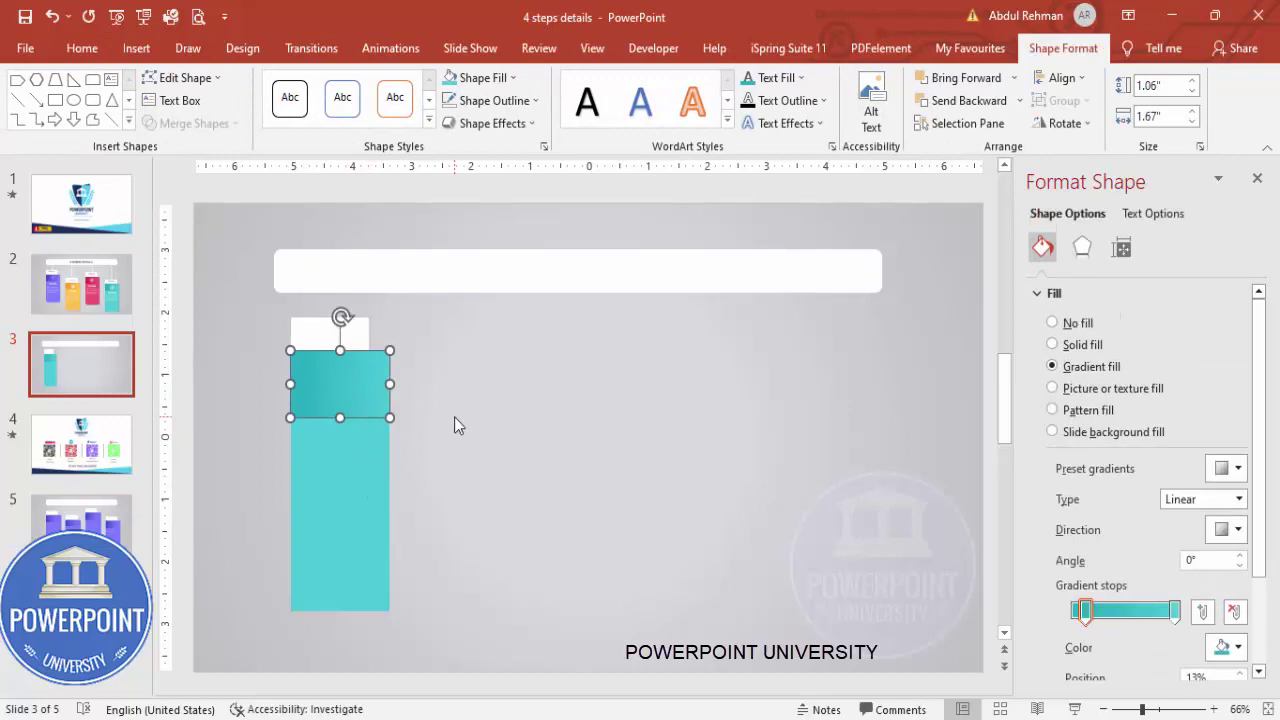
click(392, 436)
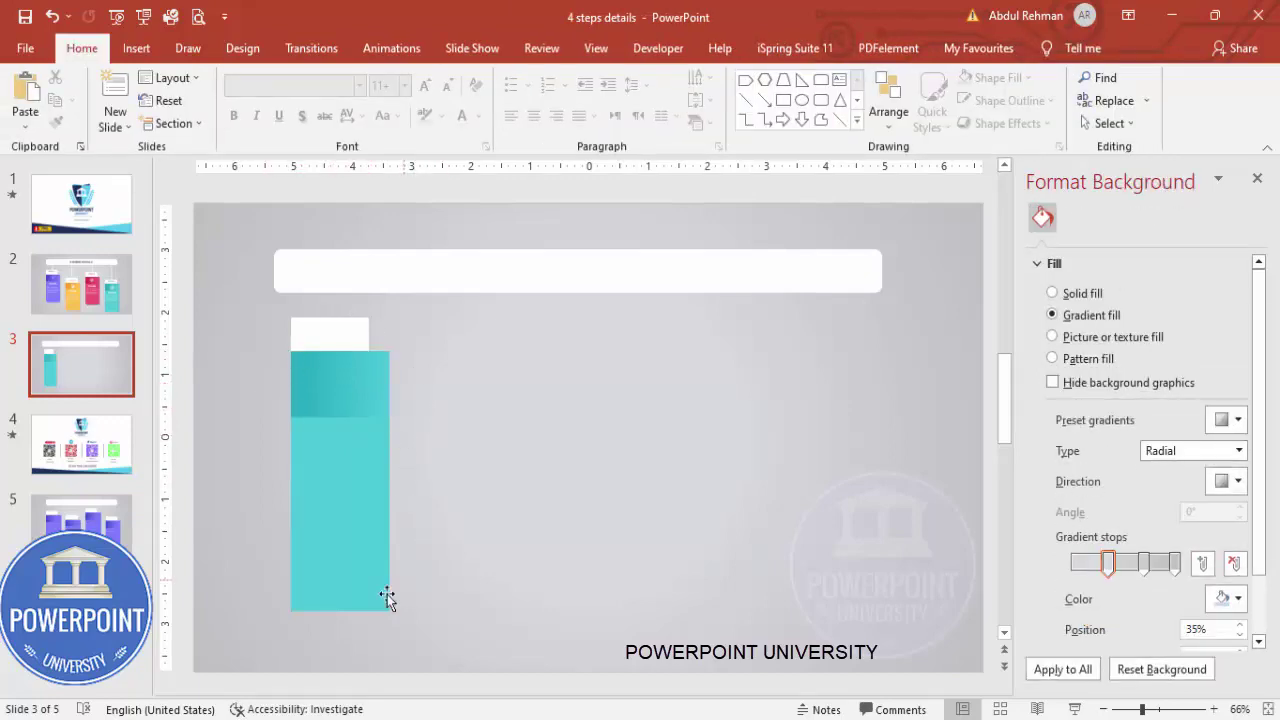
Step: Move the column body up against the band and lower the whole stack slightly
click(333, 514)
drag(342, 597, 343, 573)
drag(443, 617, 268, 289)
drag(360, 380, 363, 413)
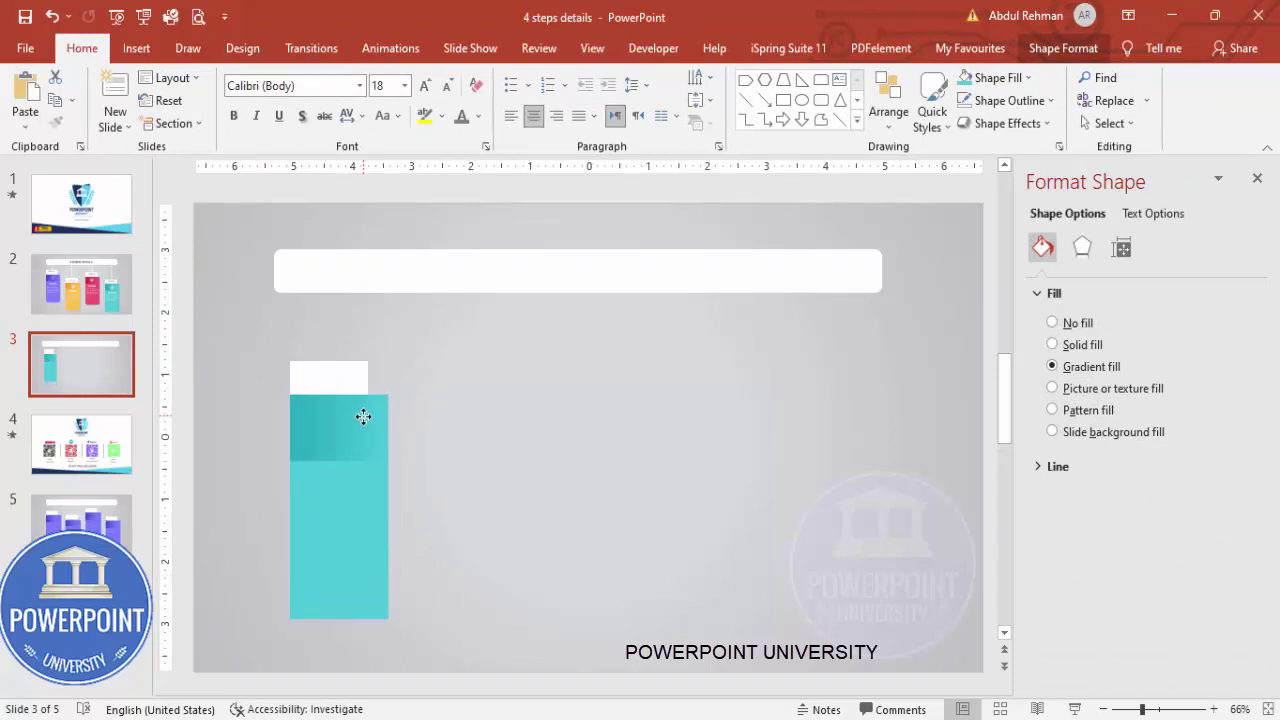
click(449, 335)
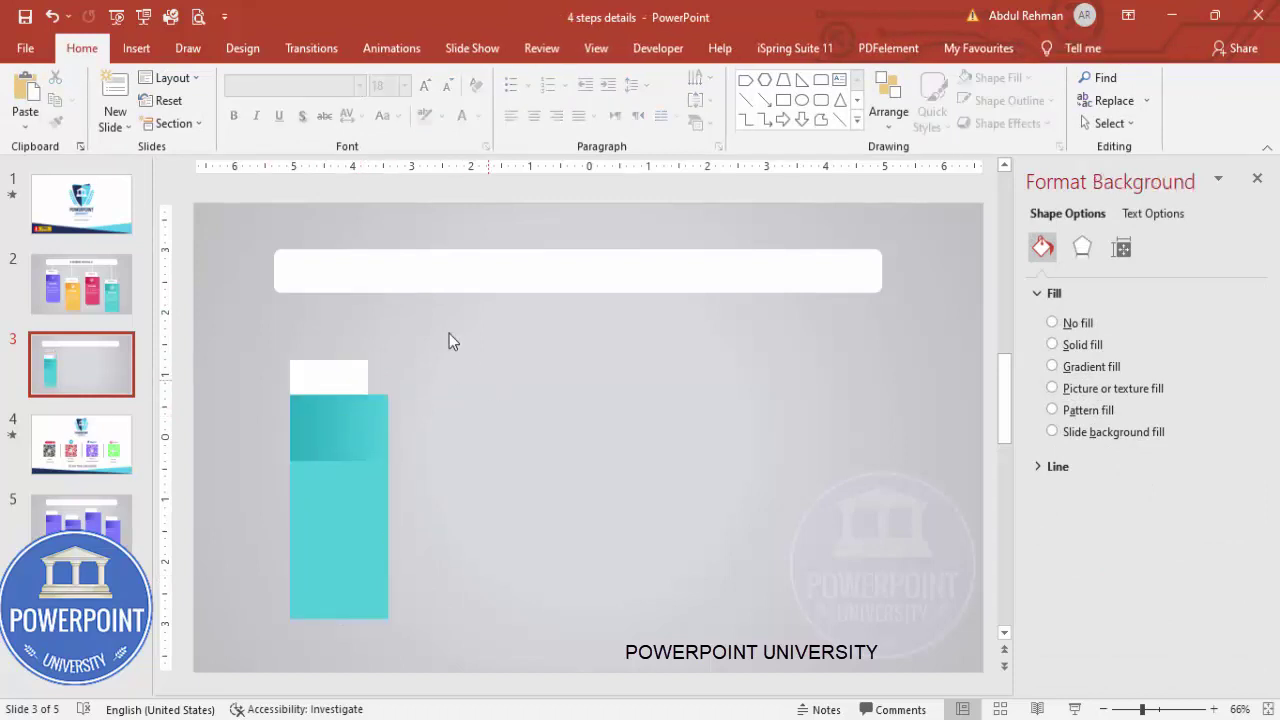
Step: Draw a vertical line from the white tab up to the banner's bottom edge
click(140, 50)
click(300, 100)
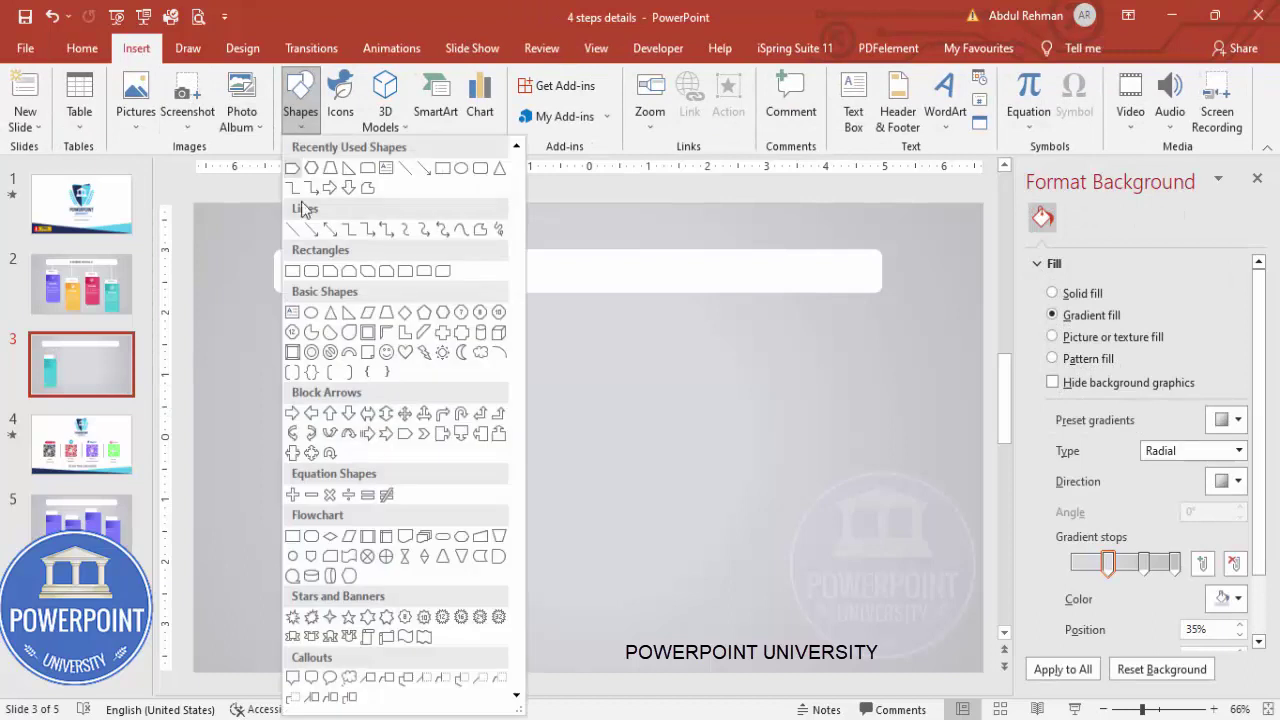
click(293, 270)
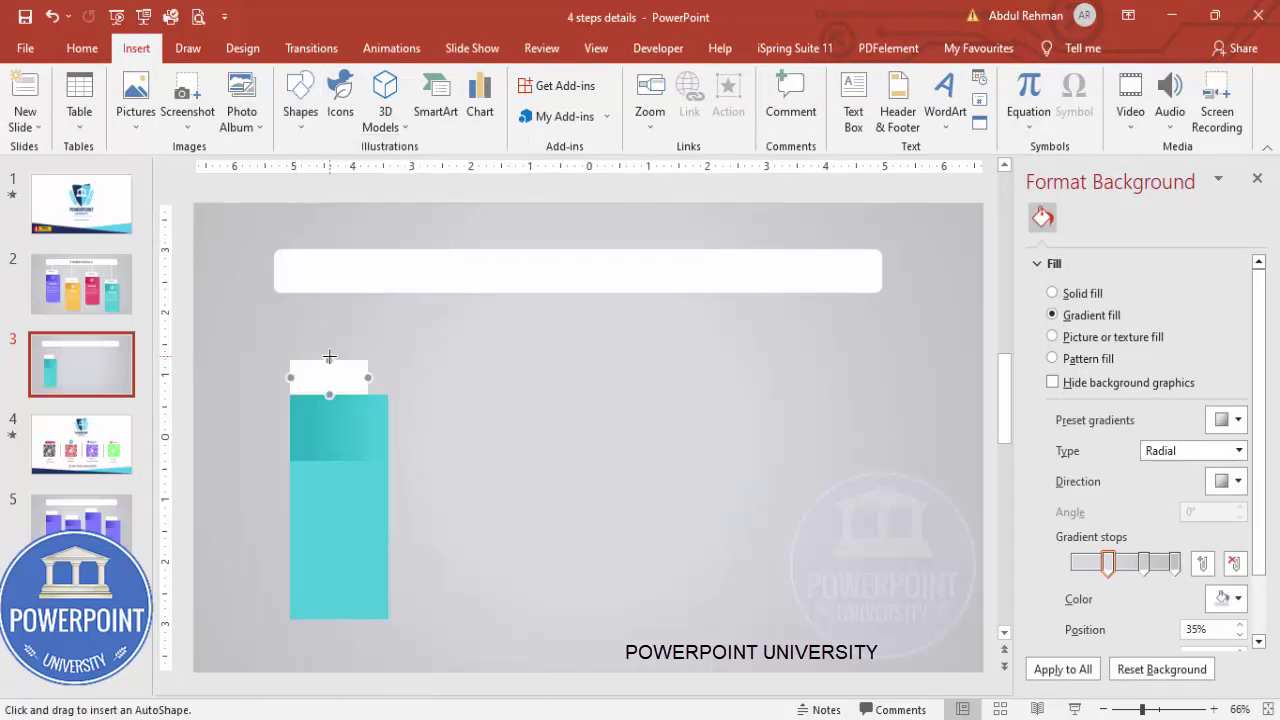
drag(330, 358, 332, 307)
drag(332, 290, 330, 293)
Step: Make the hanging line white with a 3 pt weight
click(472, 100)
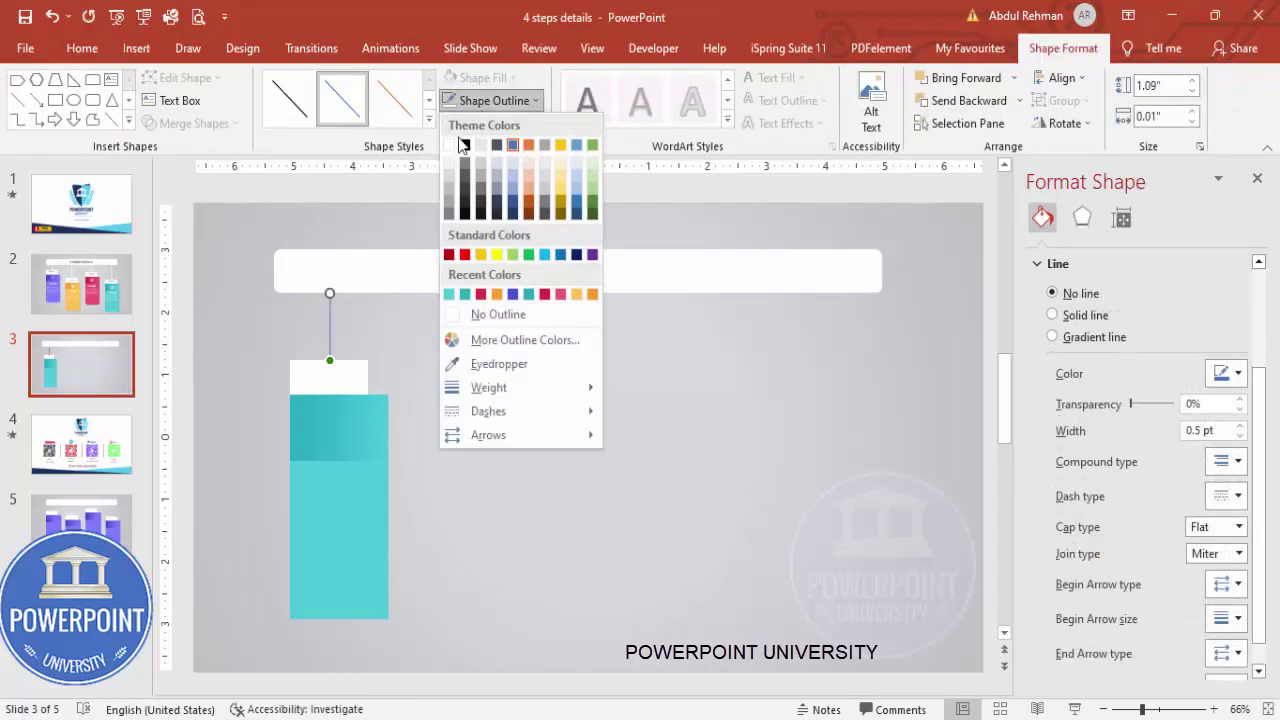
click(452, 145)
click(490, 100)
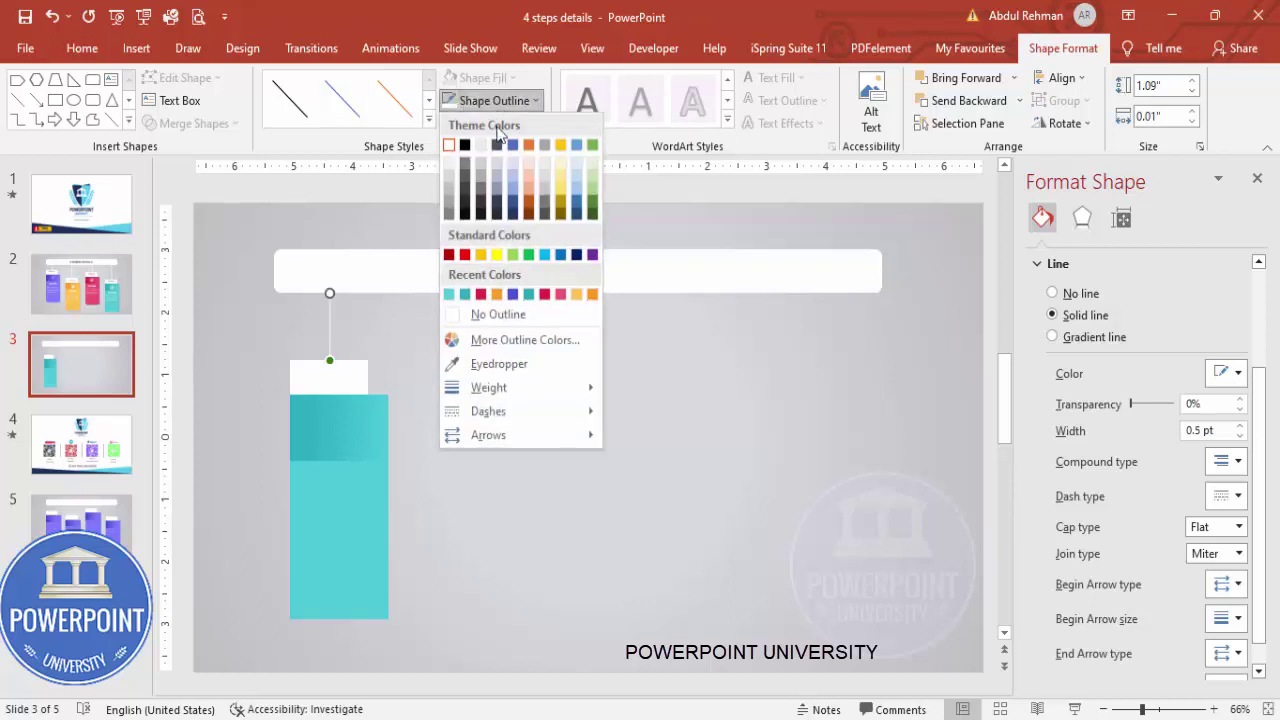
mouse_move(524, 385)
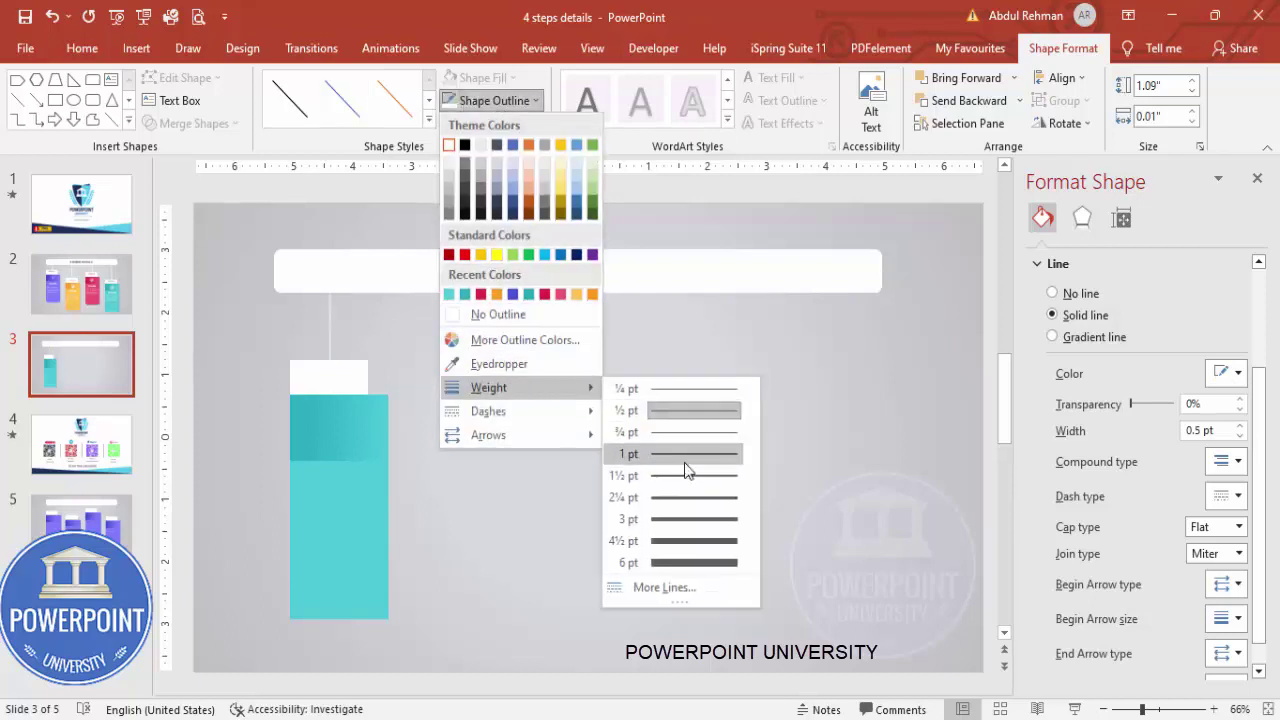
click(688, 513)
click(395, 342)
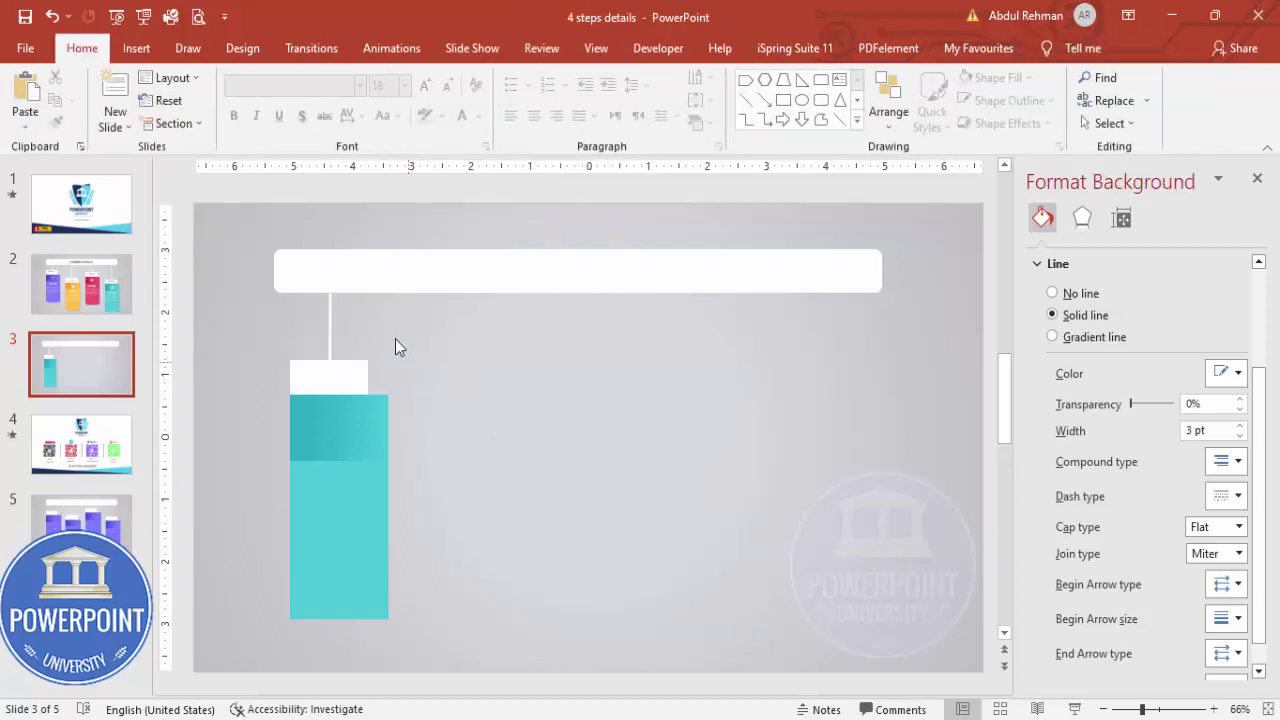
Step: Duplicate the column three times to the right at staggered heights, making four columns
drag(418, 636, 225, 355)
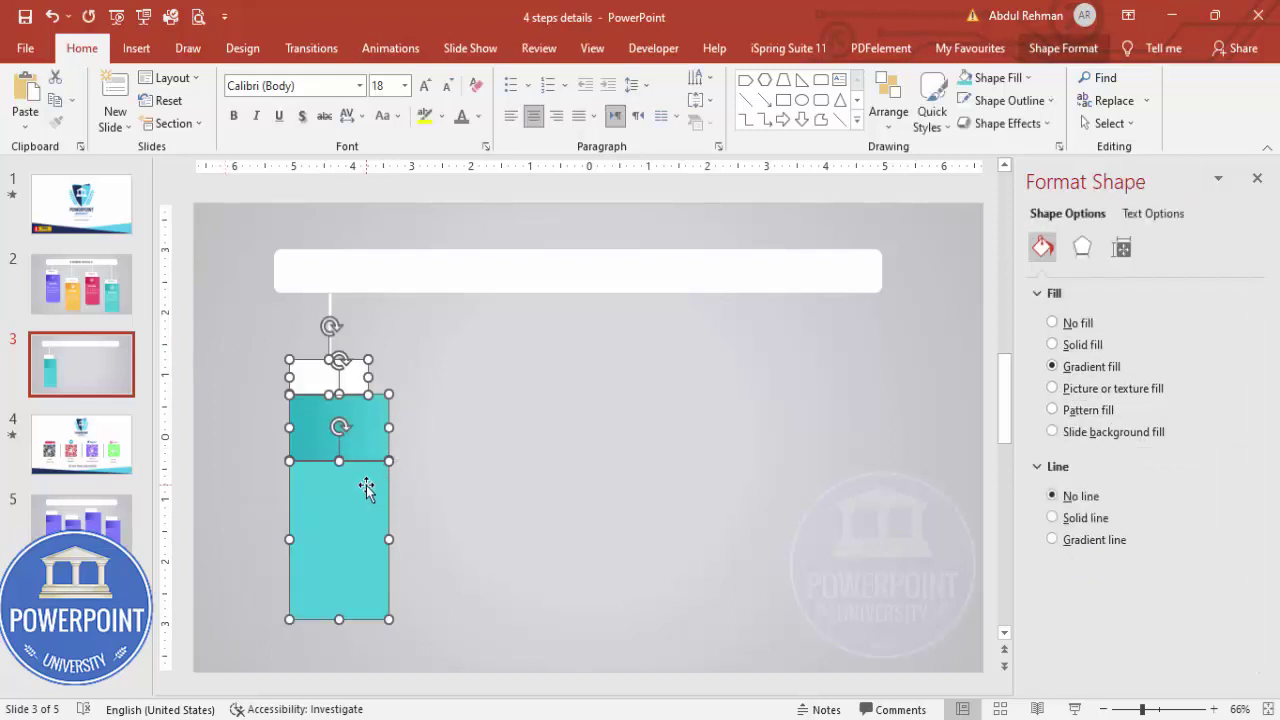
drag(366, 488, 521, 542)
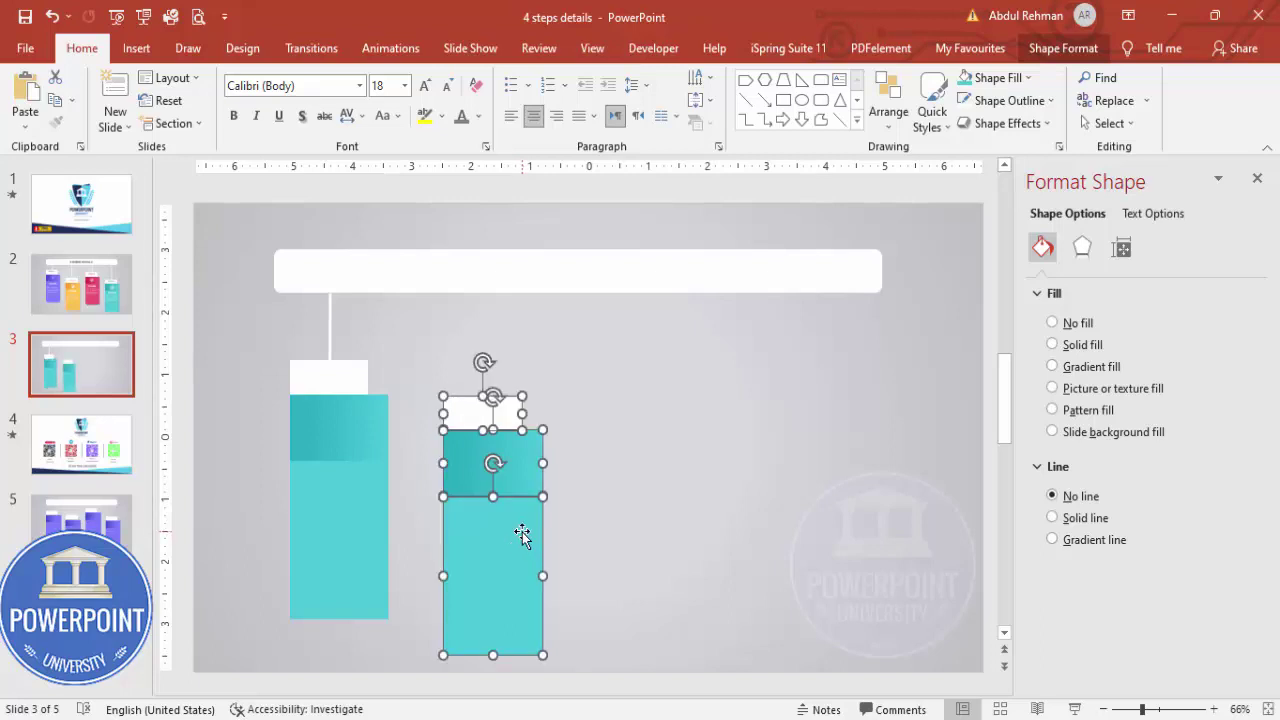
key(ctrl+d)
drag(650, 544, 660, 442)
key(ctrl+d)
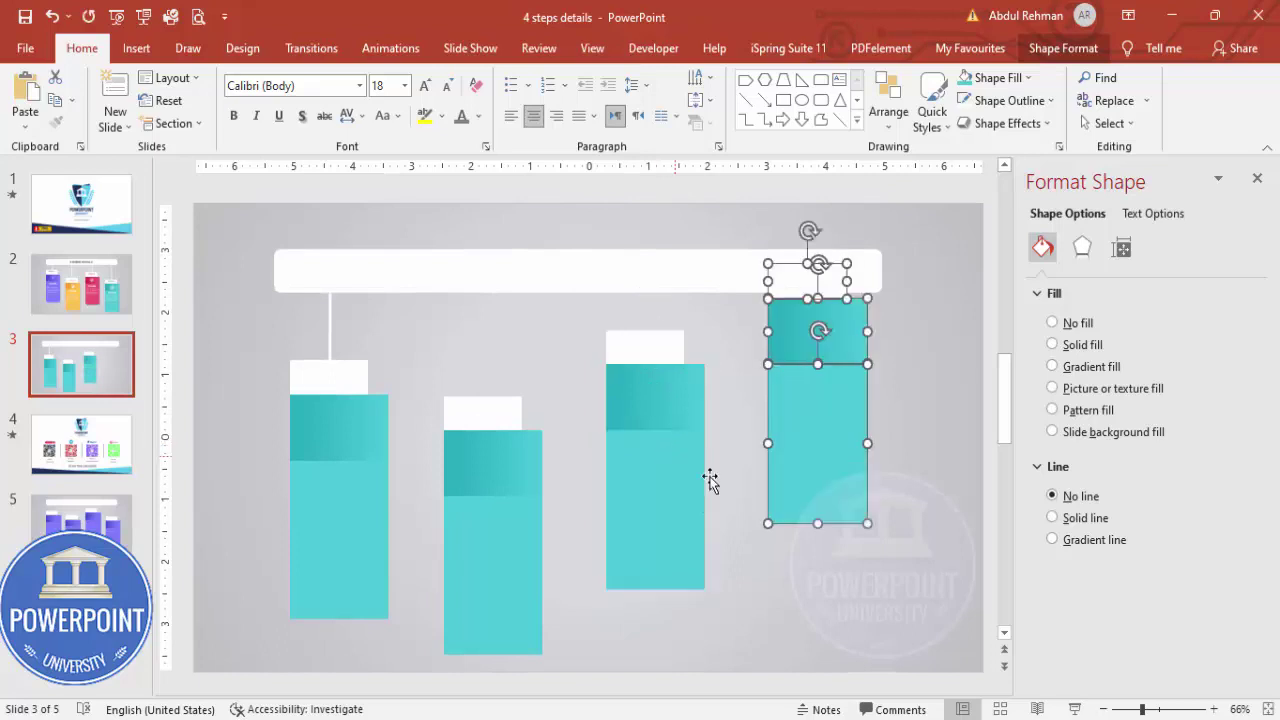
drag(837, 434, 851, 561)
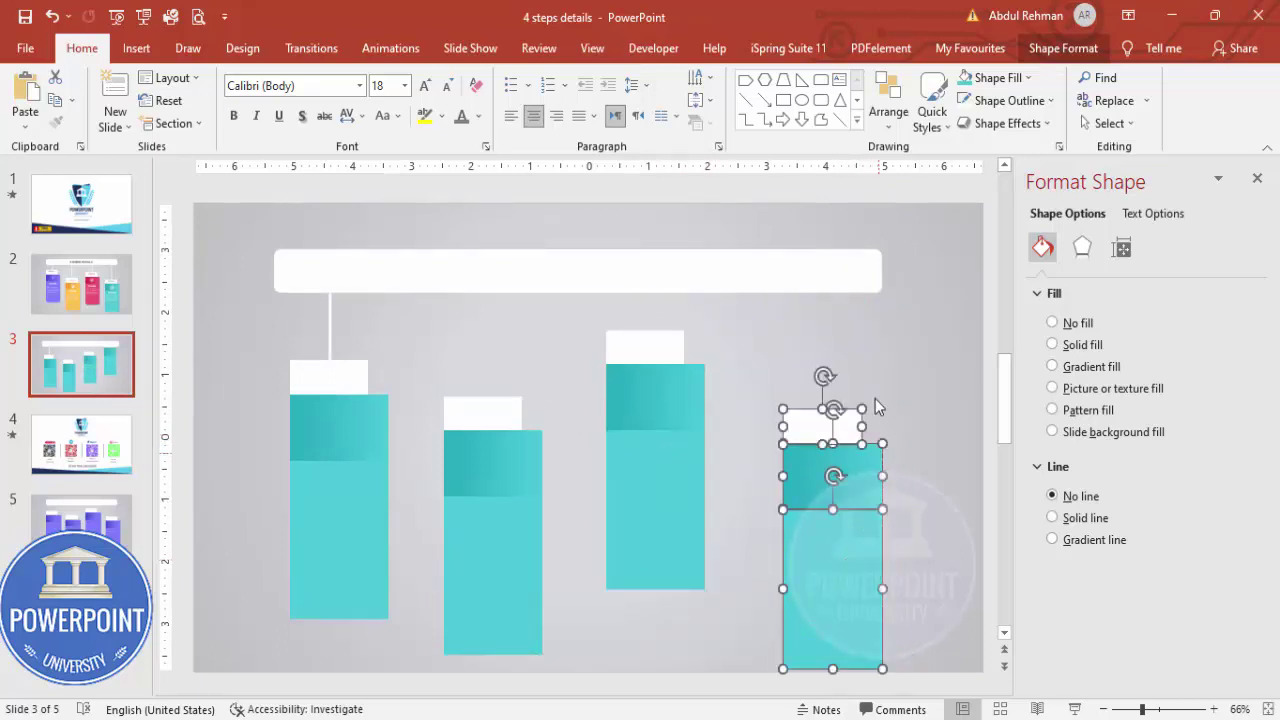
click(329, 319)
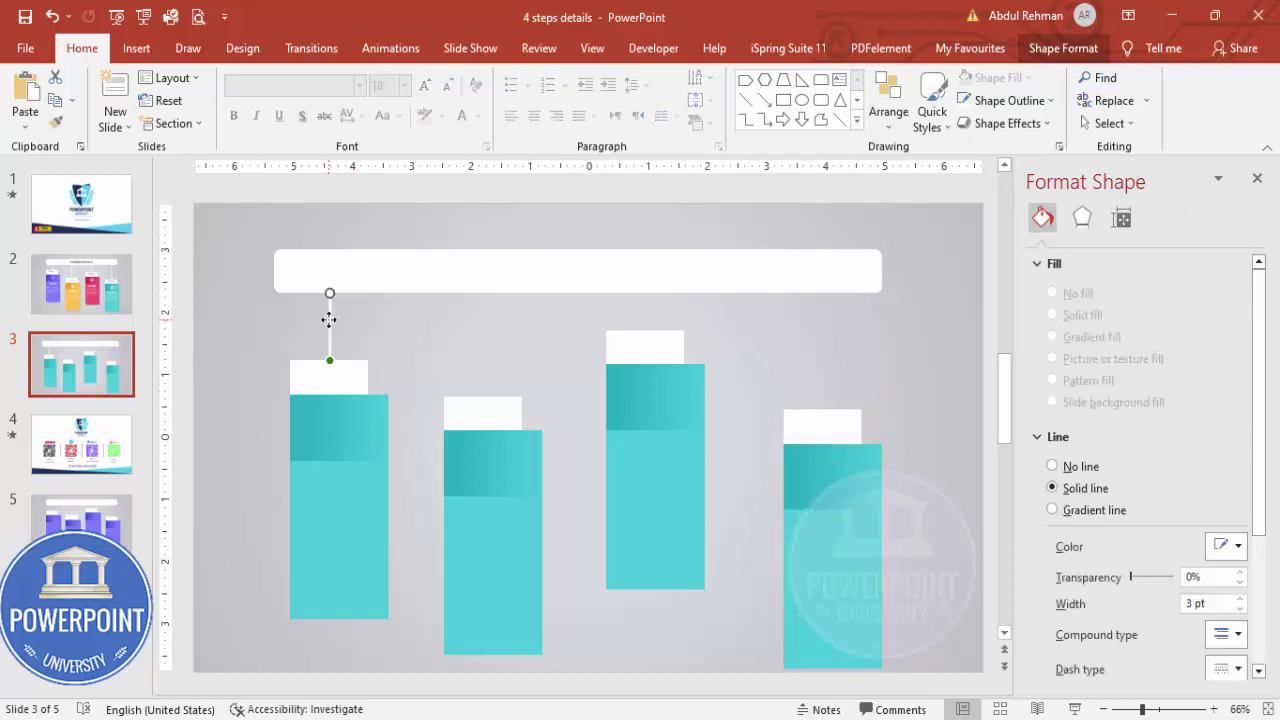
Step: Attach white hanging lines from the banner to the second, third and fourth column tabs
drag(339, 370, 483, 397)
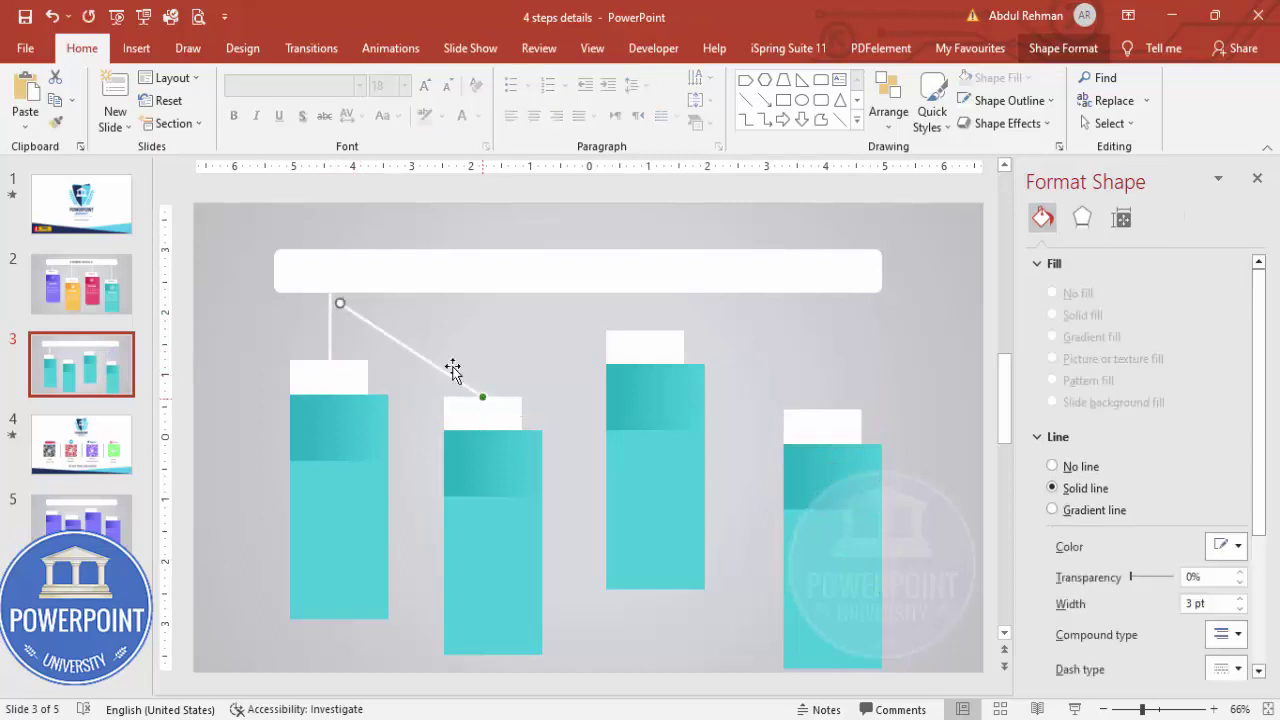
drag(335, 303, 482, 291)
key(ctrl+d)
drag(632, 402, 646, 293)
key(ctrl+d)
drag(808, 330, 821, 407)
drag(808, 293, 823, 290)
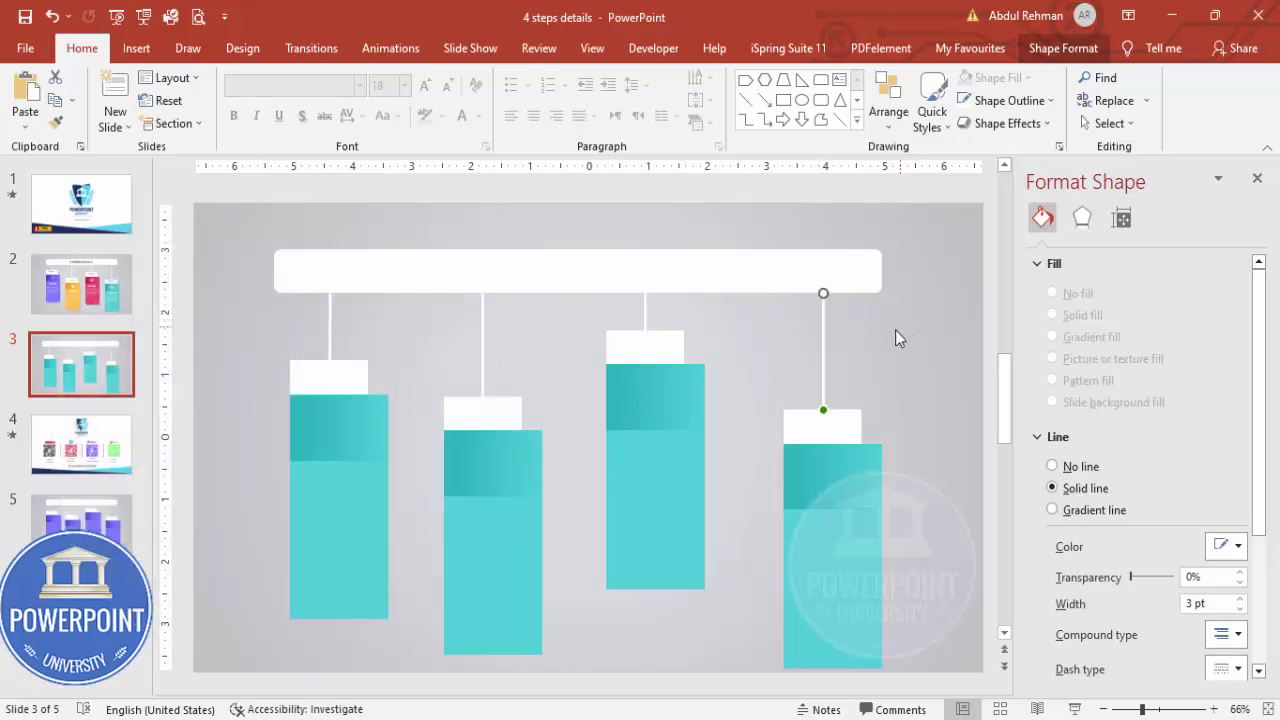
click(469, 341)
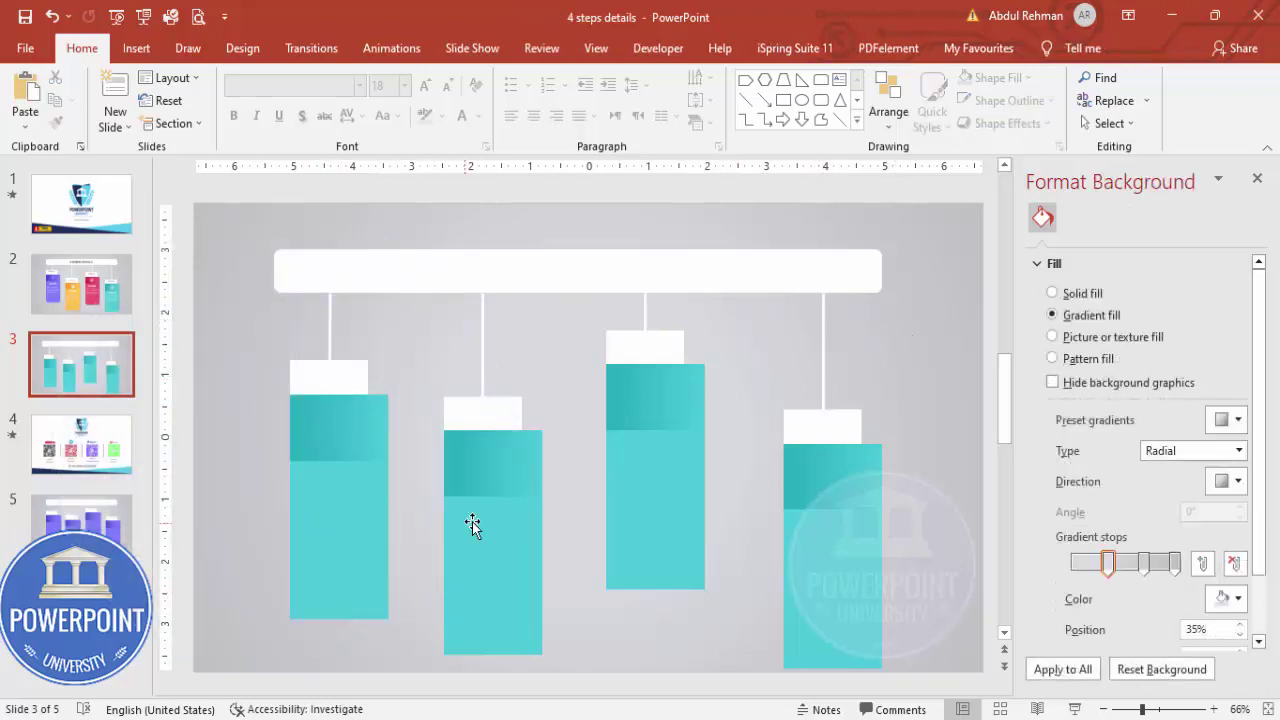
Step: Fill the second column's body with green
click(510, 560)
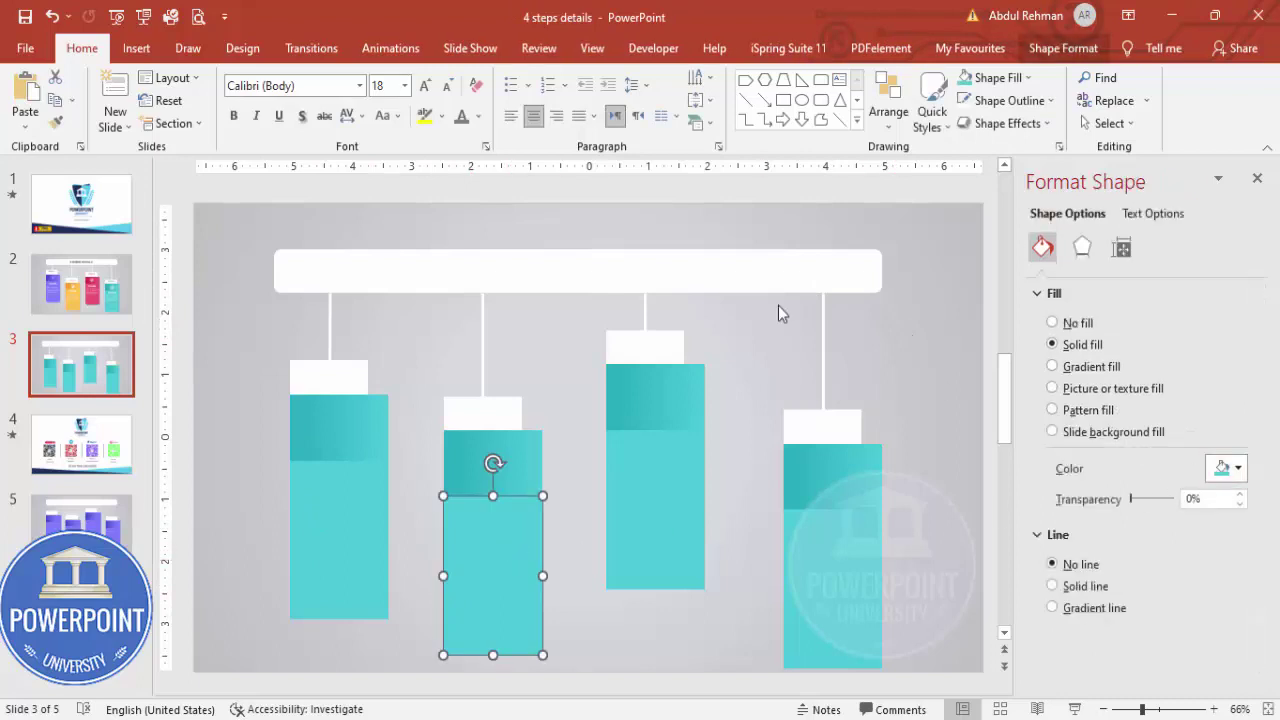
click(1228, 468)
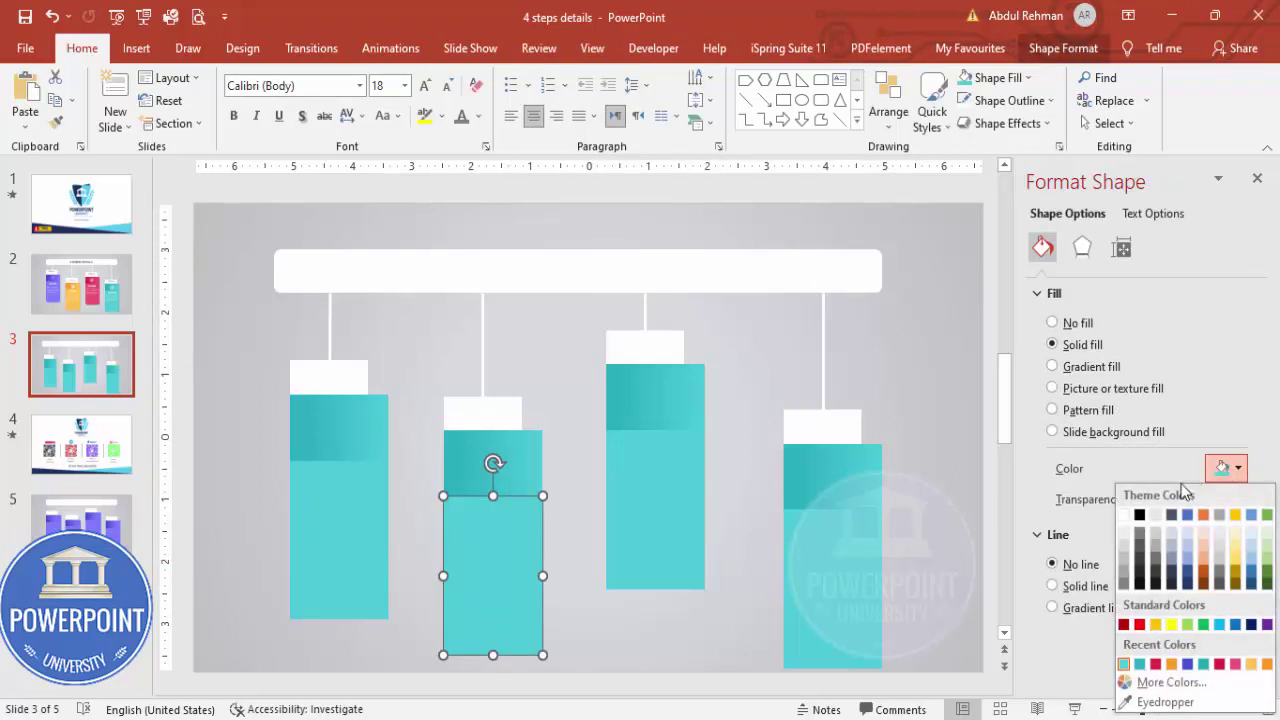
click(1203, 624)
Step: Set its top band's gradient stops to green and light green, shifting the left stop left
click(495, 445)
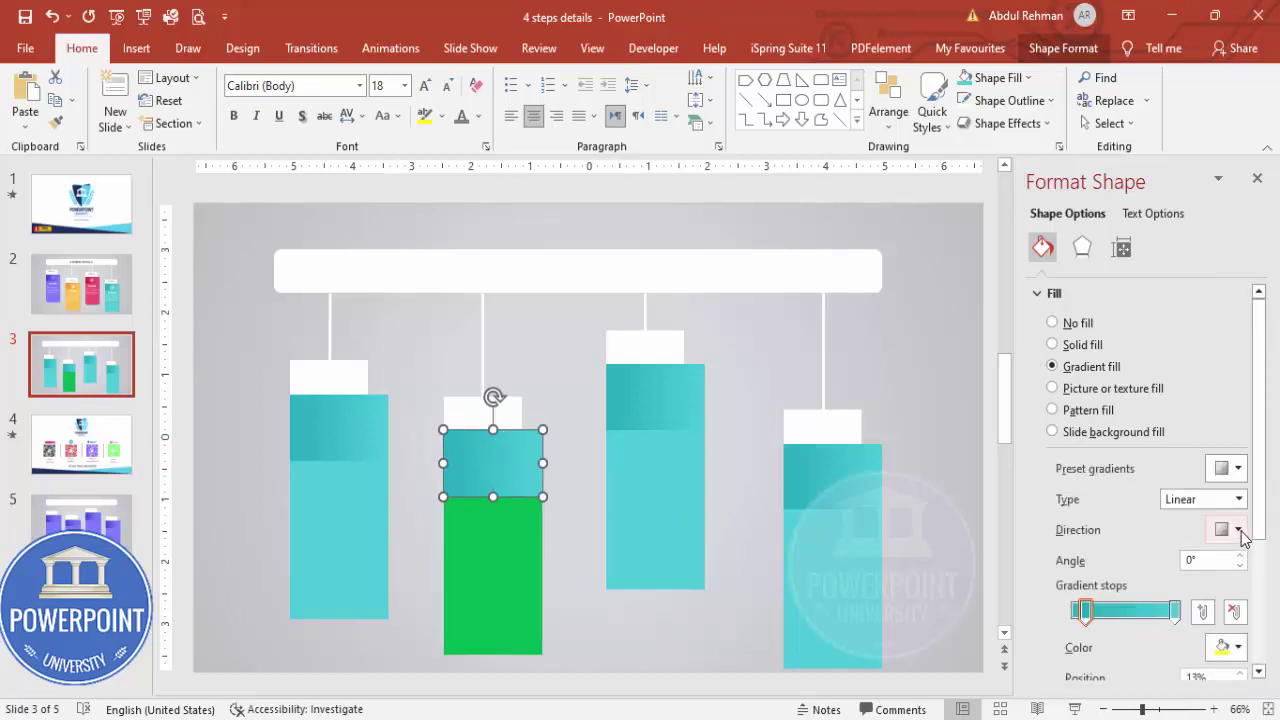
click(1226, 647)
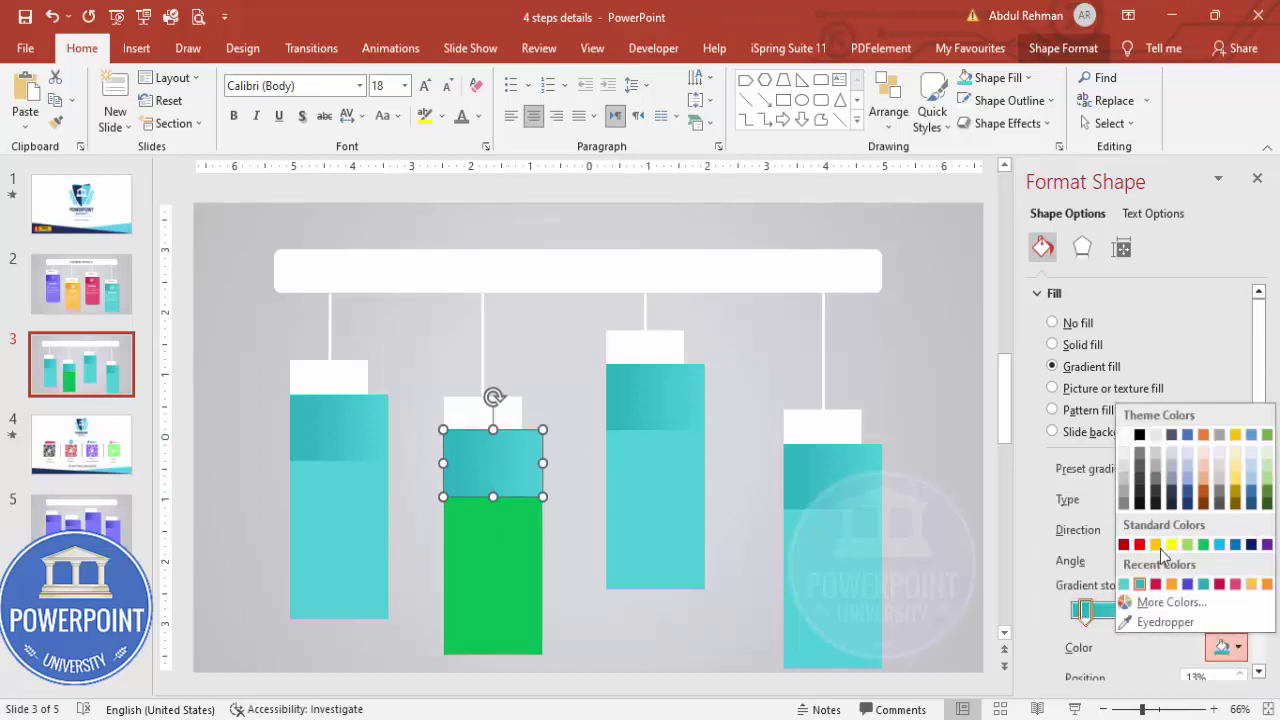
click(1203, 546)
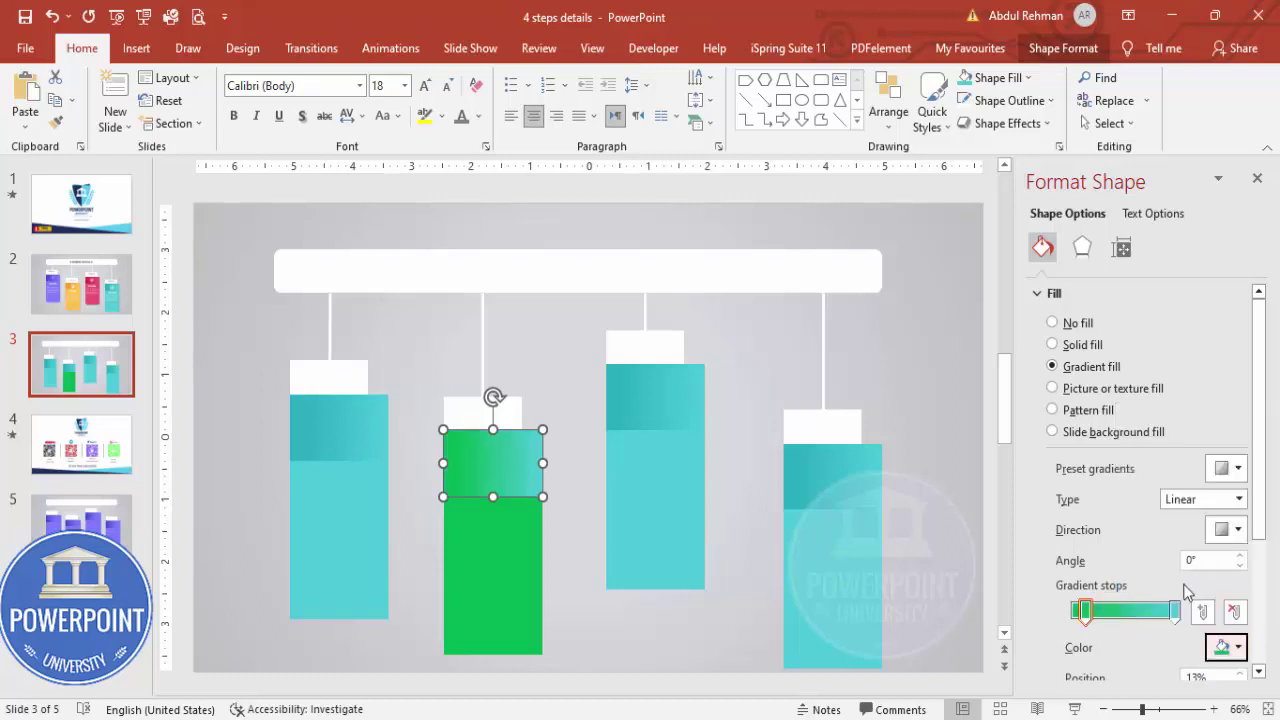
click(1176, 611)
click(1224, 646)
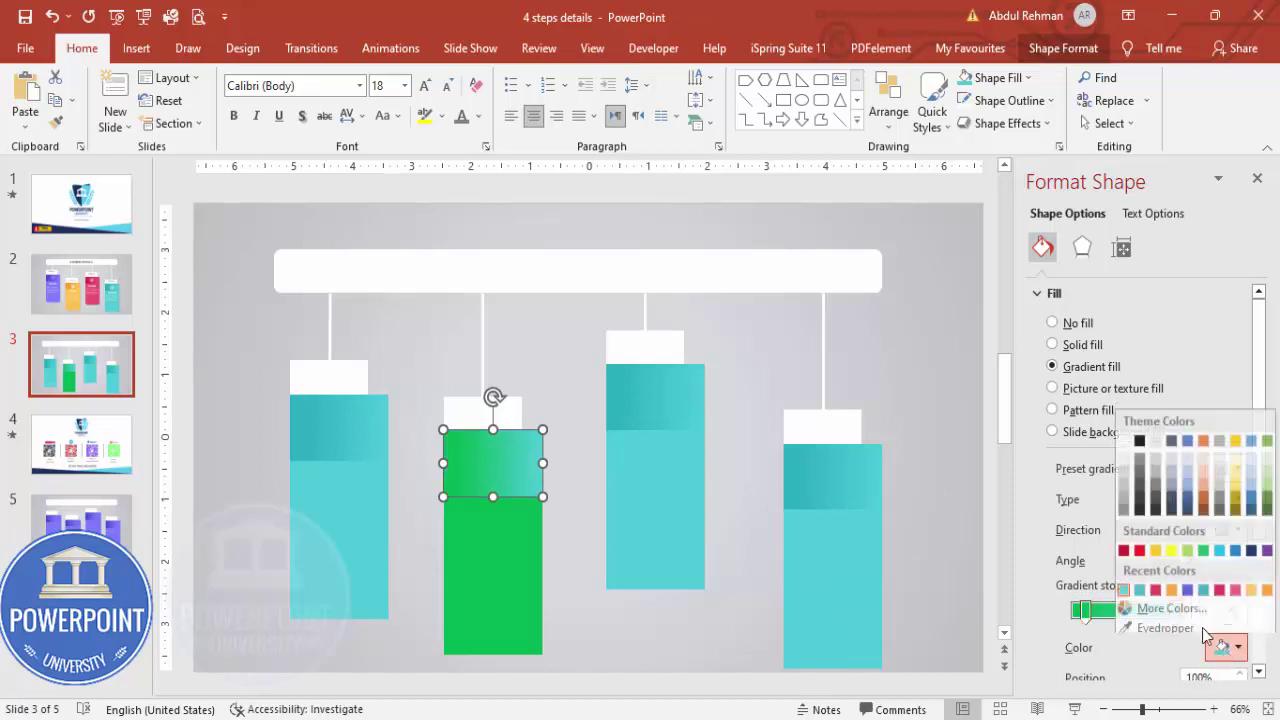
click(1187, 545)
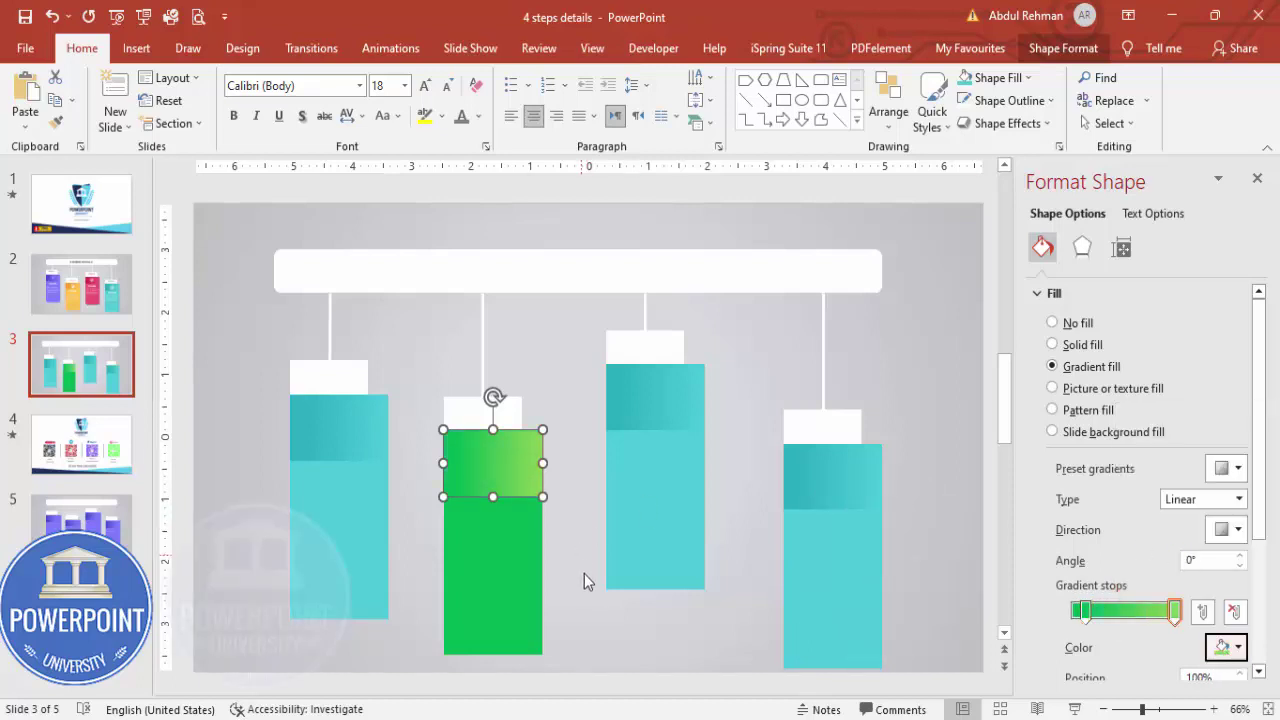
drag(1085, 611, 1062, 611)
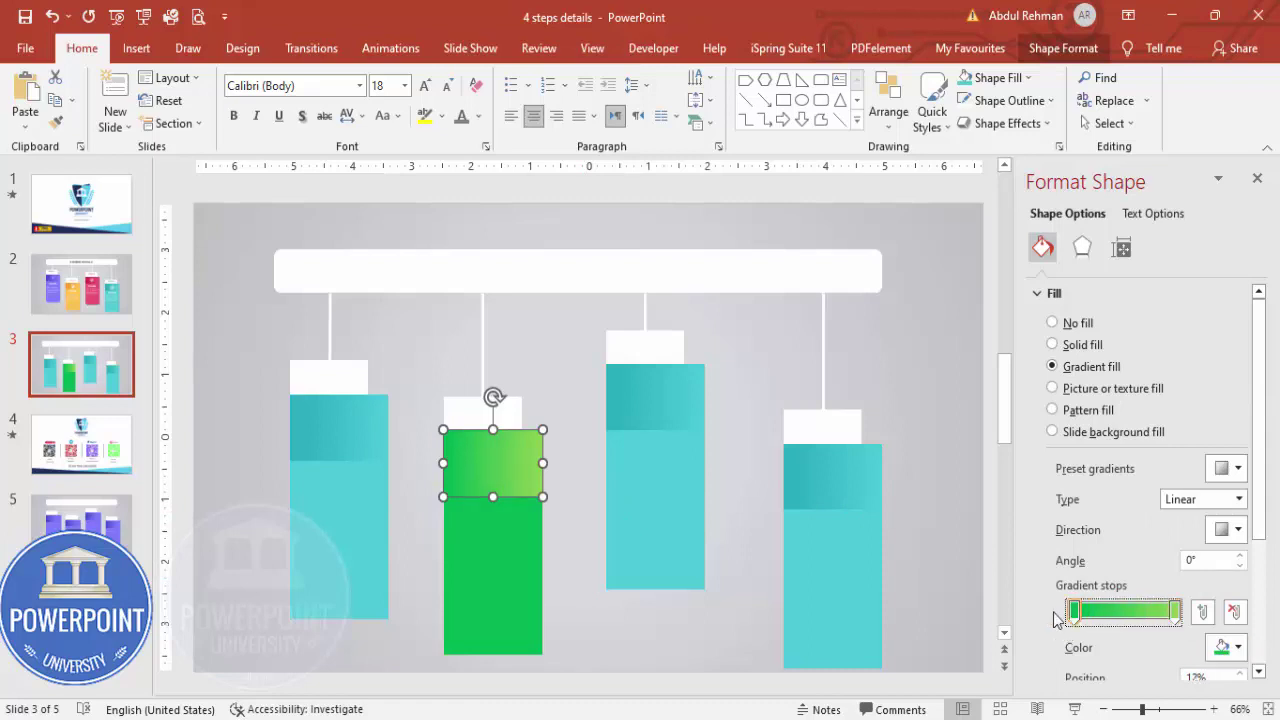
click(630, 601)
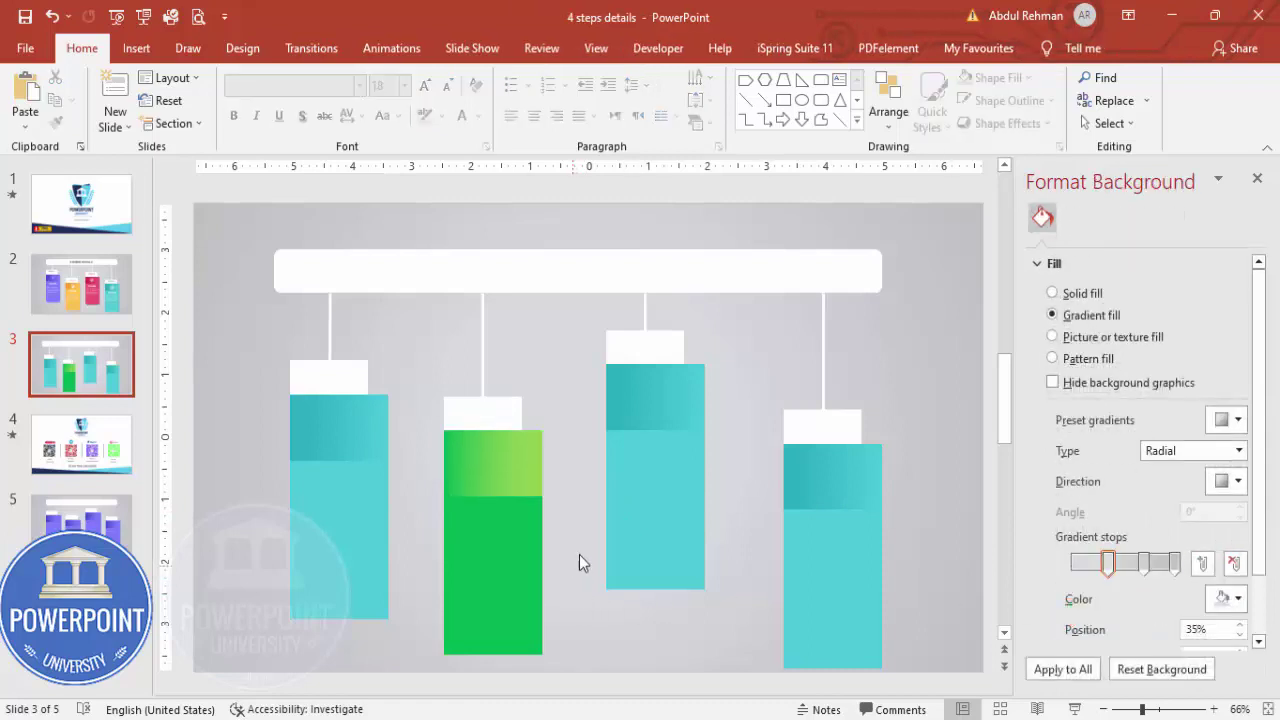
Step: Fill the third column's body with purple
click(674, 514)
click(1228, 468)
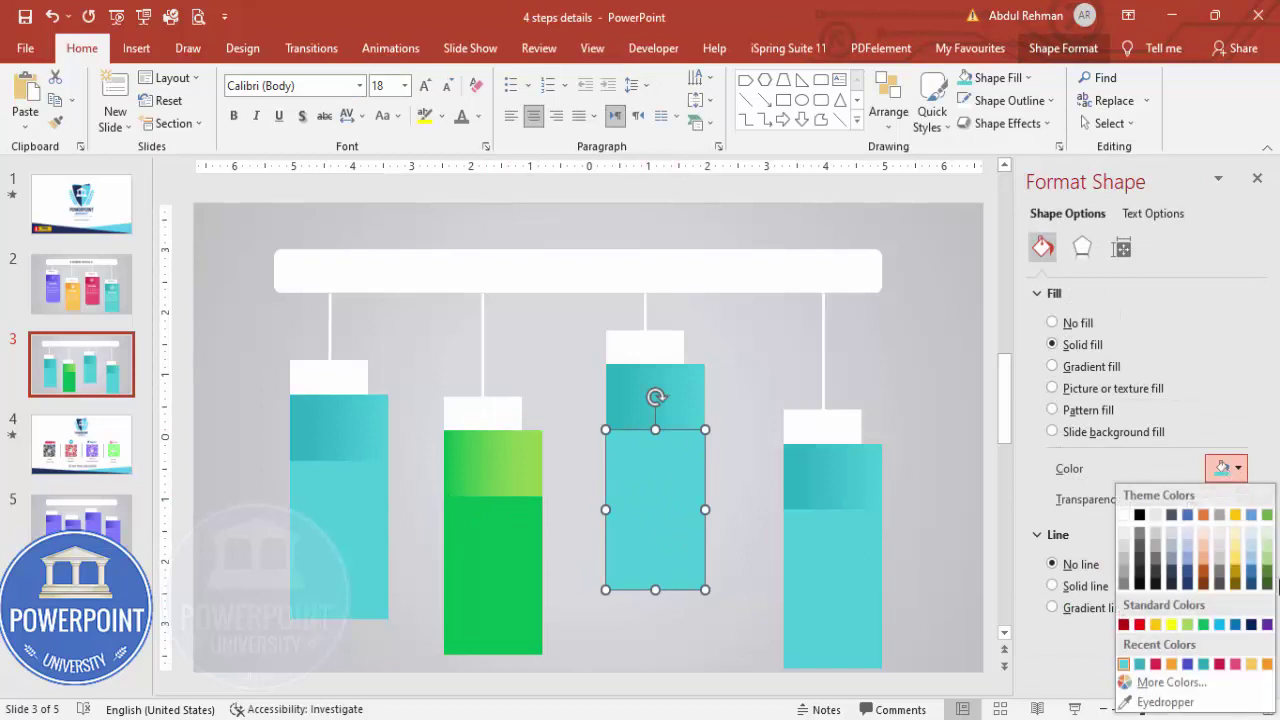
click(1262, 624)
Step: Give the third column's top block a gradient fill with purple stops
click(684, 408)
click(1090, 366)
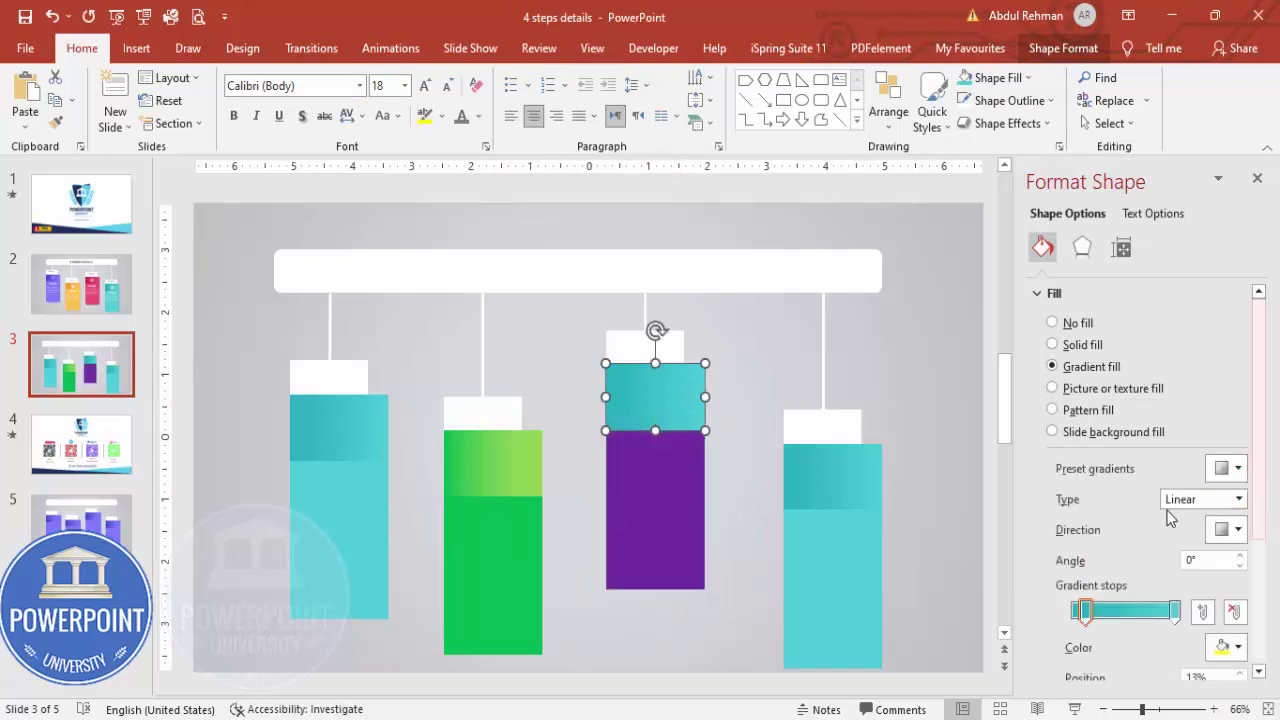
click(1237, 647)
click(1176, 610)
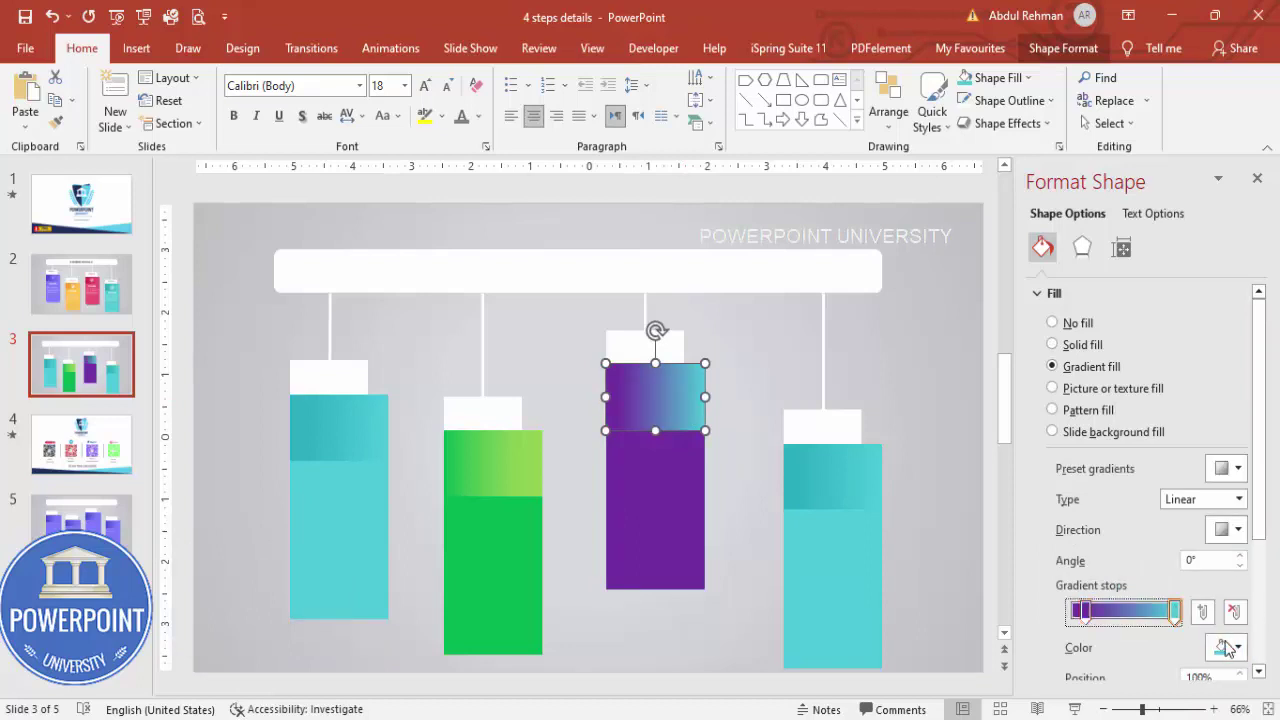
click(1237, 647)
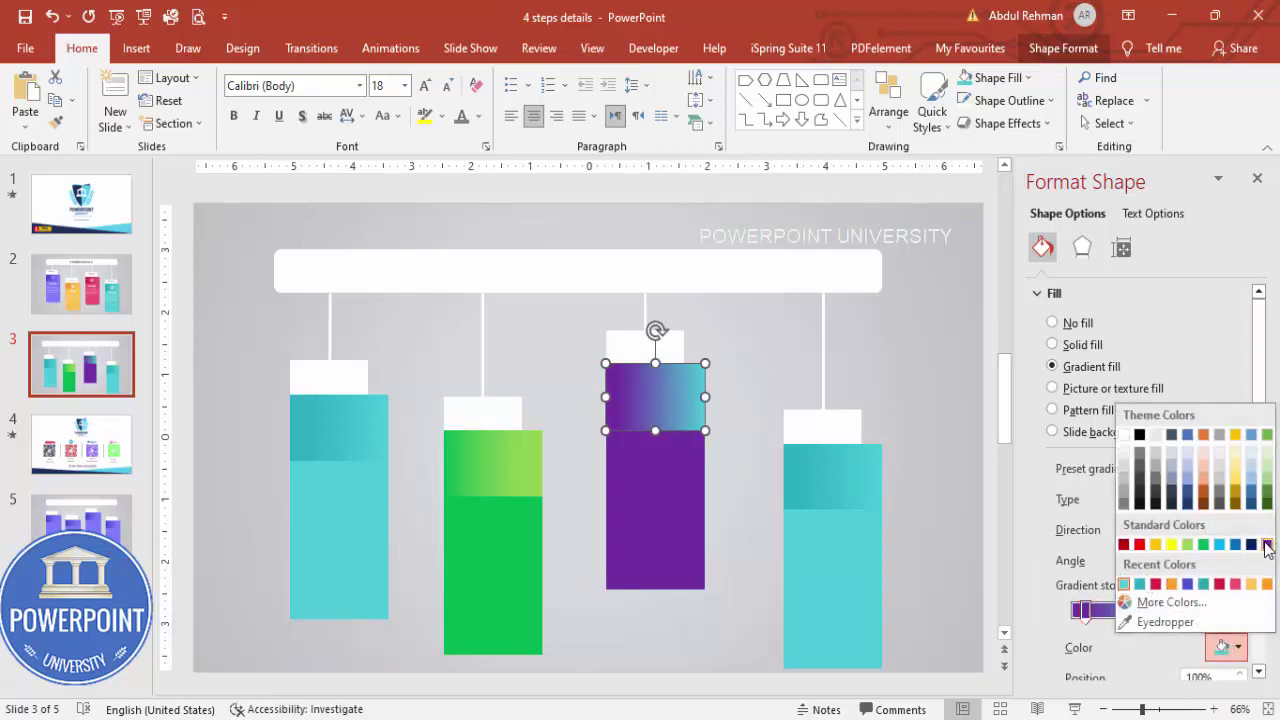
click(1267, 545)
click(1237, 647)
Step: Darken the right gradient stop to #5A2781 via the custom colour mixer
click(1171, 602)
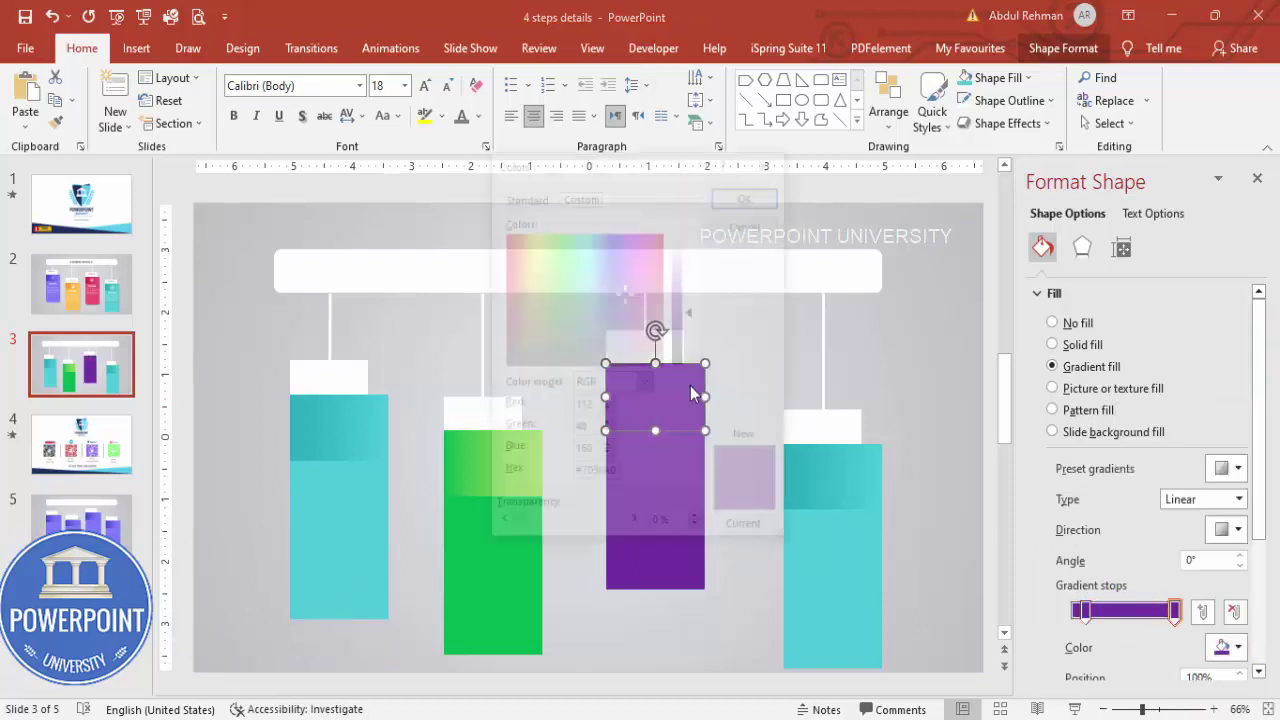
drag(692, 313, 692, 322)
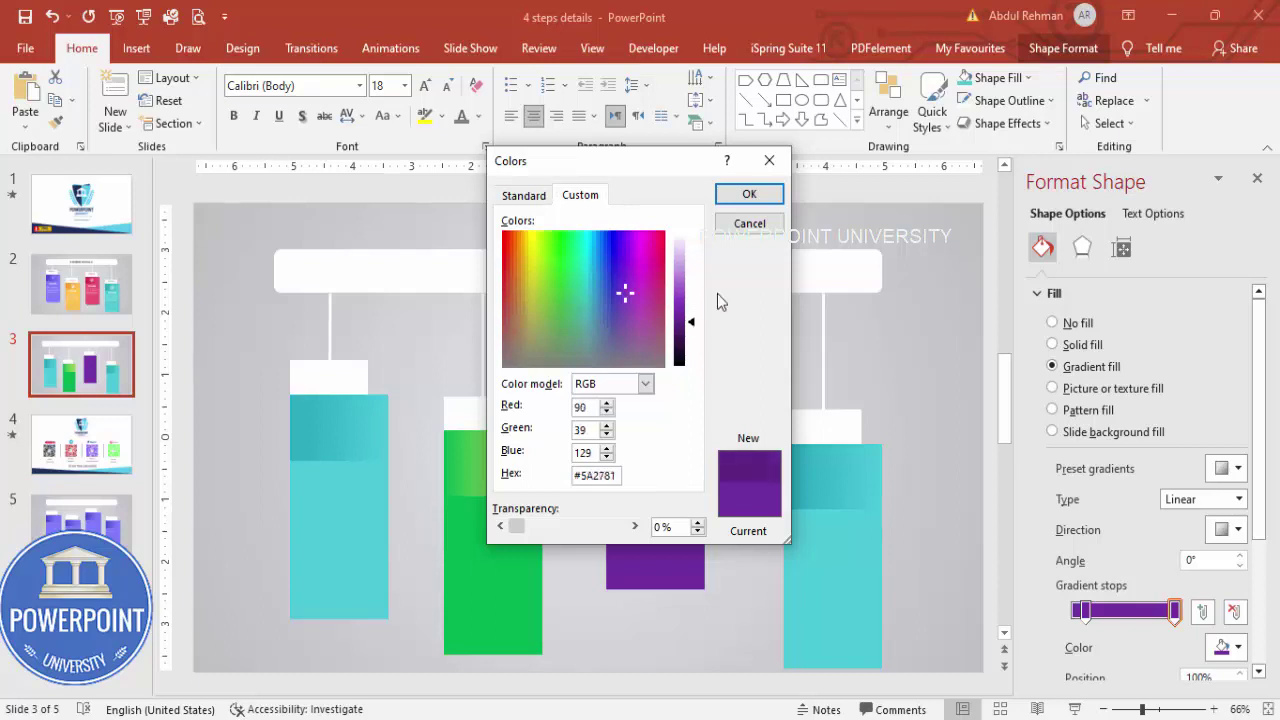
click(767, 200)
click(910, 371)
click(824, 577)
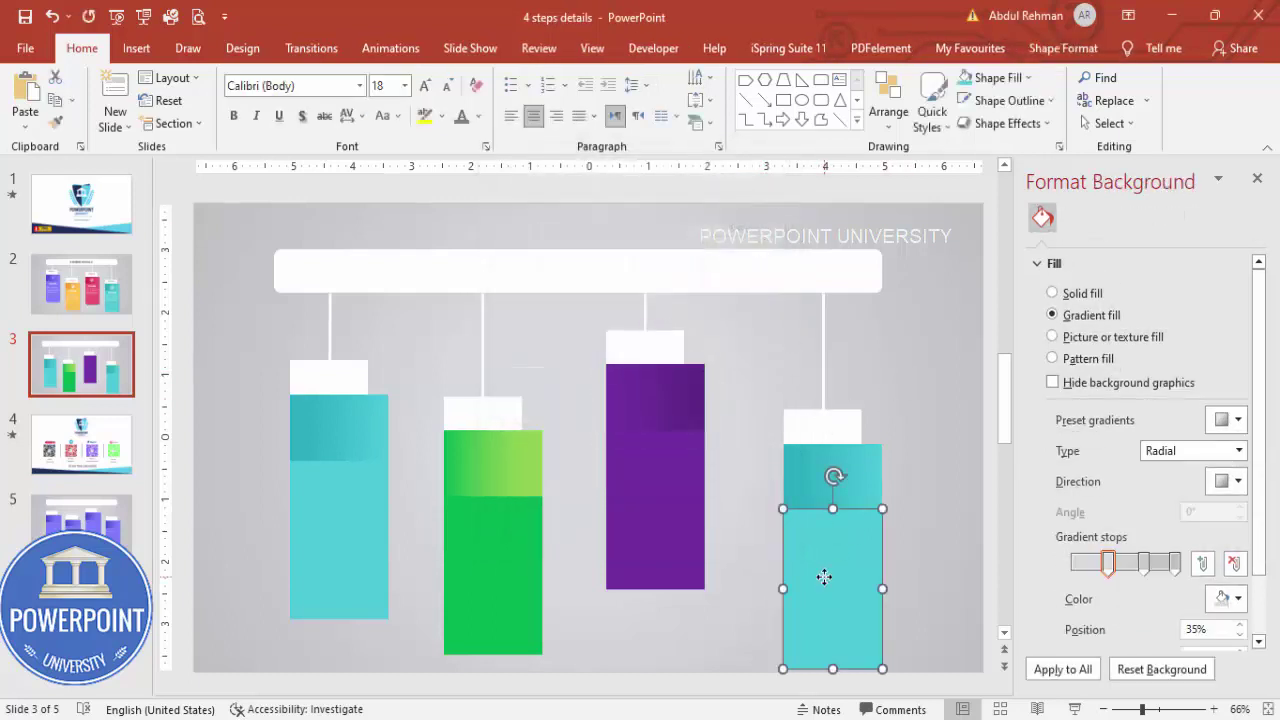
click(911, 517)
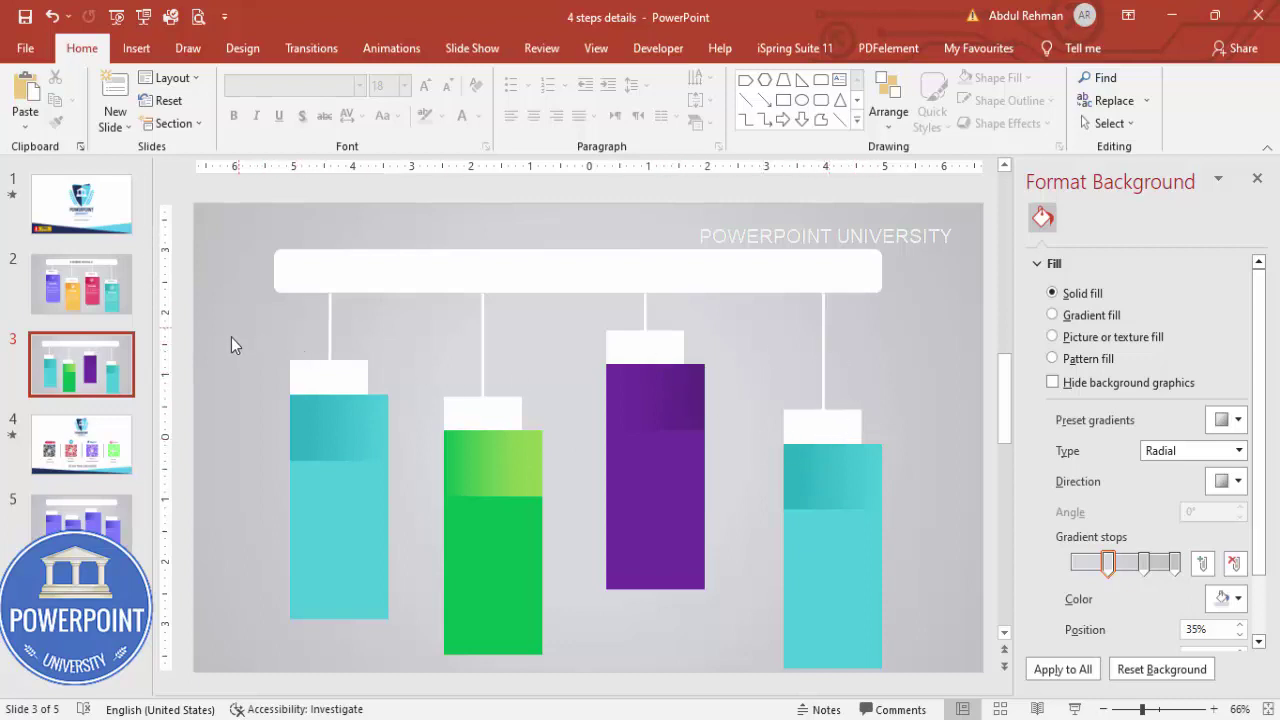
Step: Add a text box reading 'STEP 01' on the first column's white tab
click(136, 48)
click(853, 100)
drag(300, 372, 353, 396)
text(STEP 01)
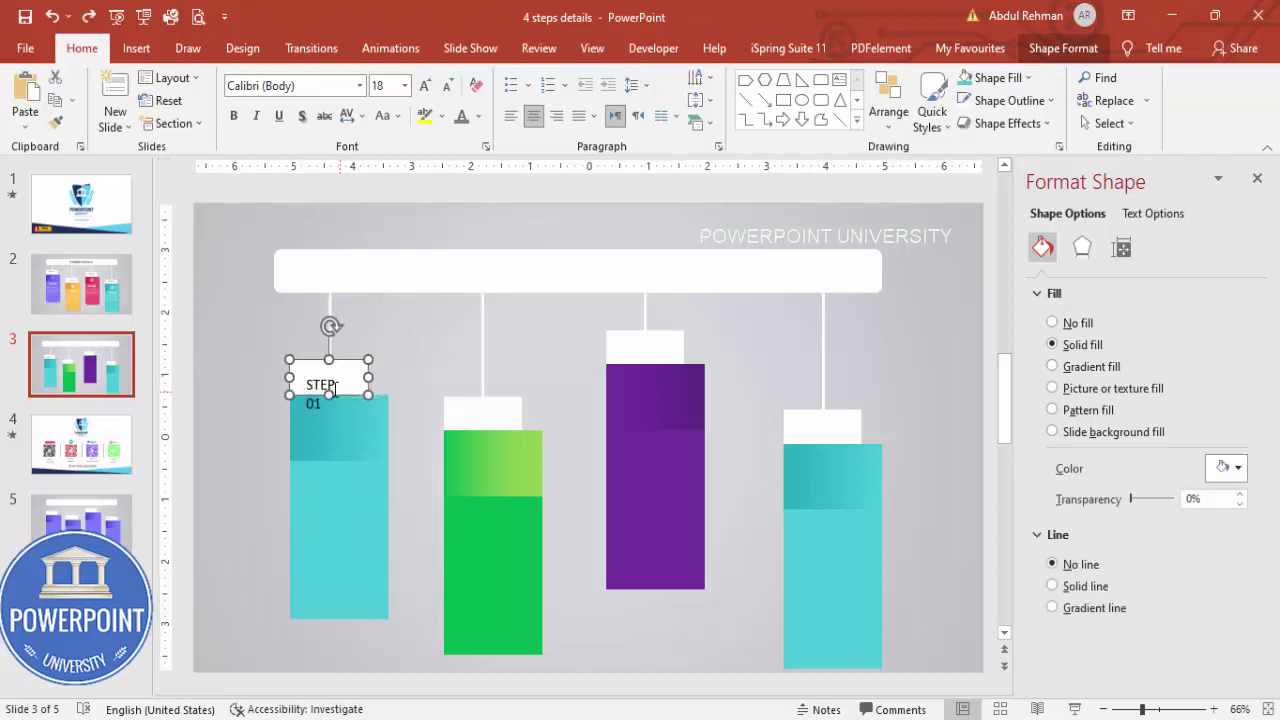
drag(355, 393, 369, 390)
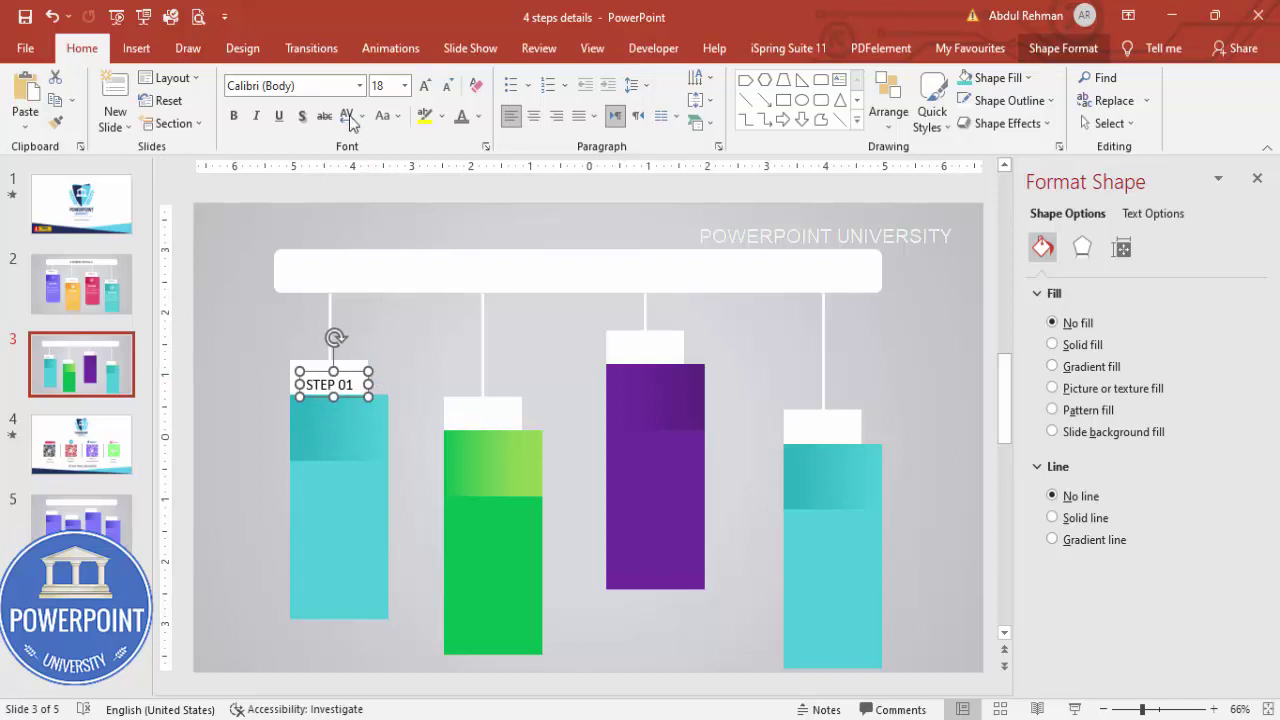
Step: Set the STEP 01 label to Open Sans Semibold, centred on the tab, and begin sampling the teal colour
click(323, 88)
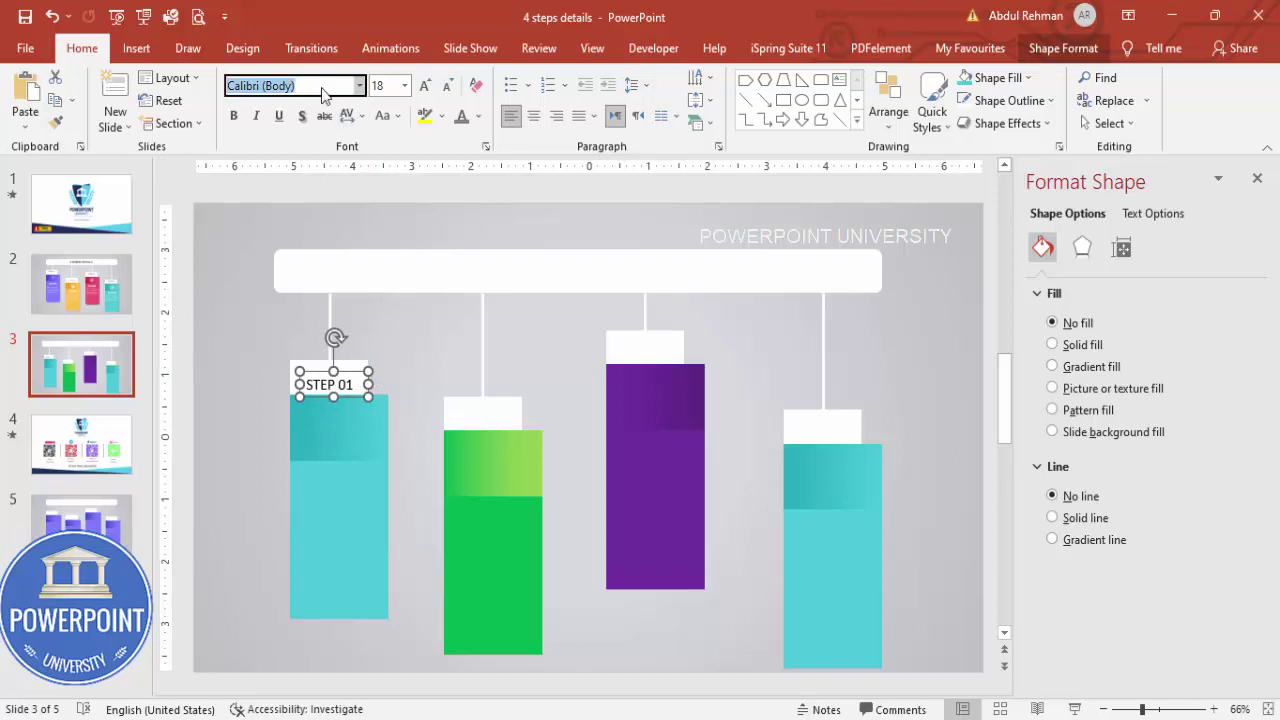
text(Open Sans )
text(Semibold)
key(Return)
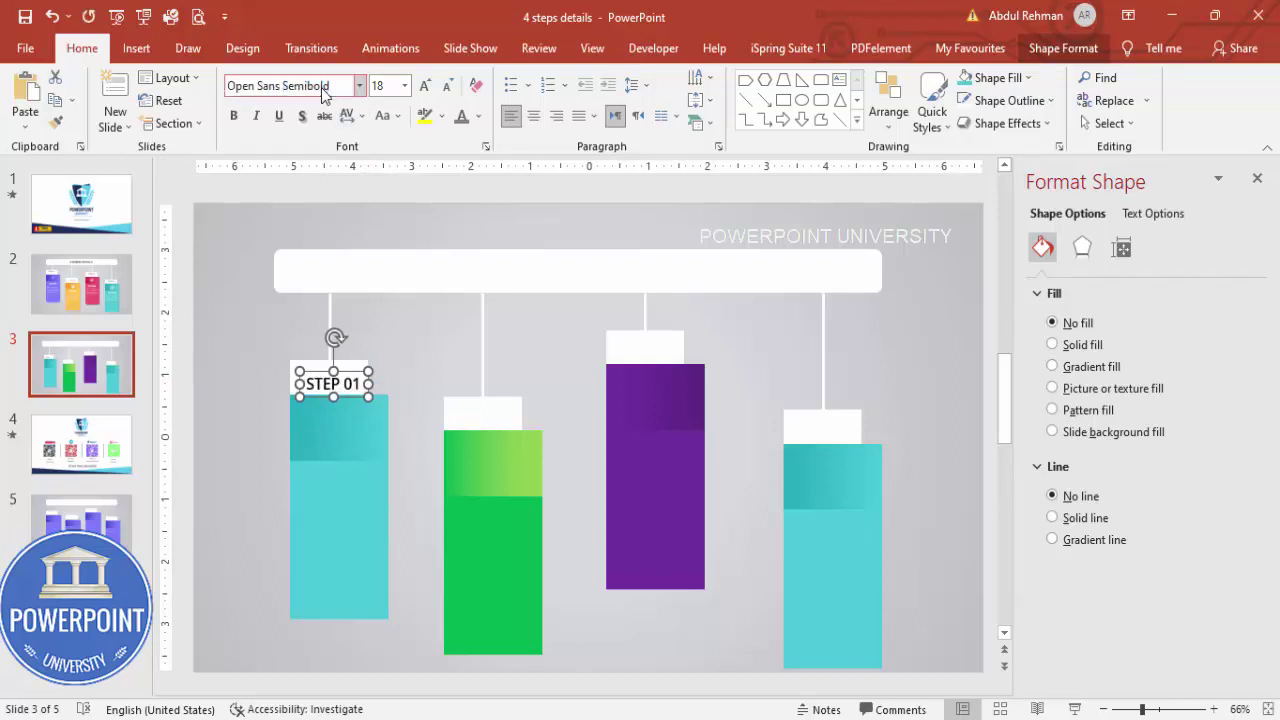
drag(347, 371, 349, 368)
key(ctrl+e)
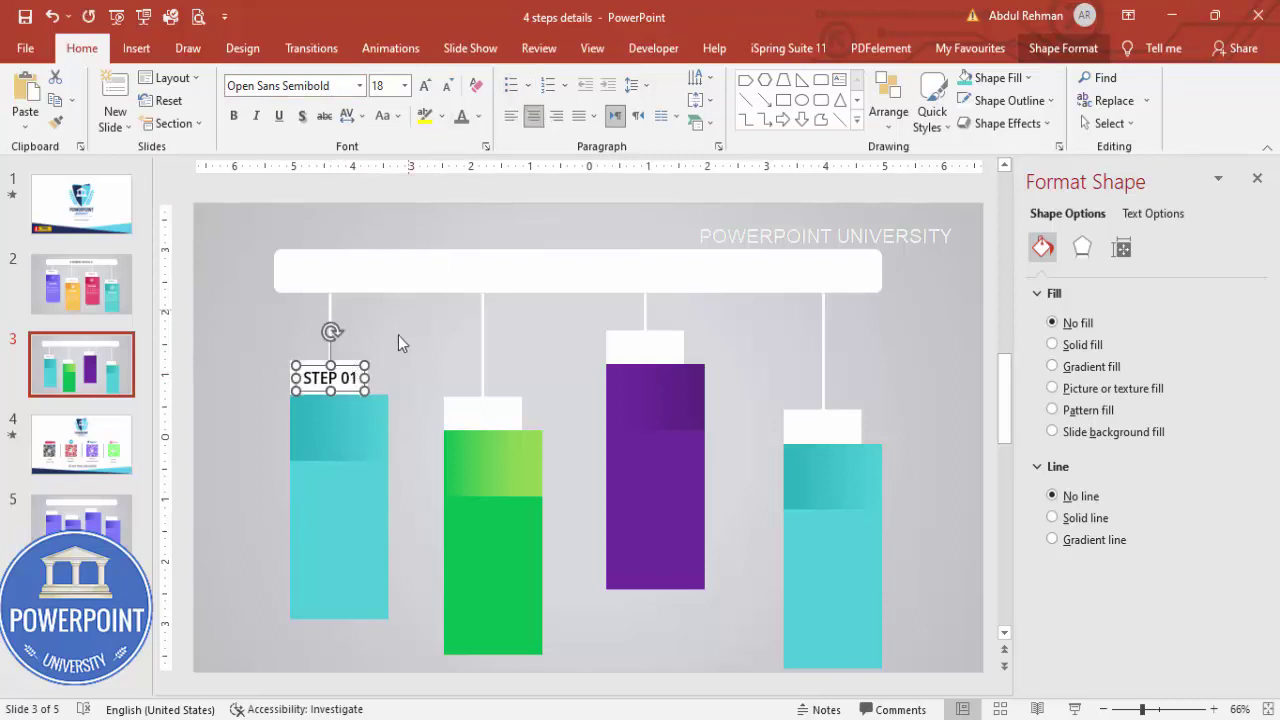
click(478, 119)
click(489, 357)
Step: Colour STEP 01 teal, then place a green-coloured copy on the green column's tab
click(368, 480)
drag(344, 368, 502, 404)
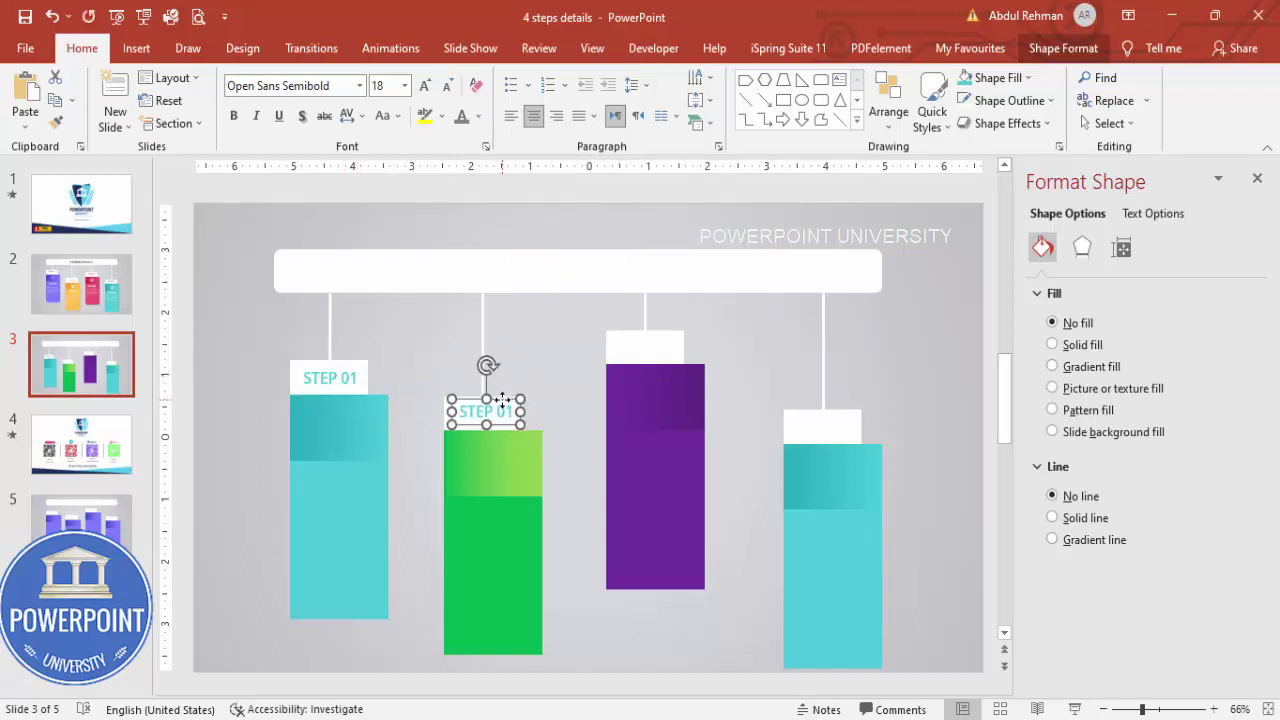
click(481, 122)
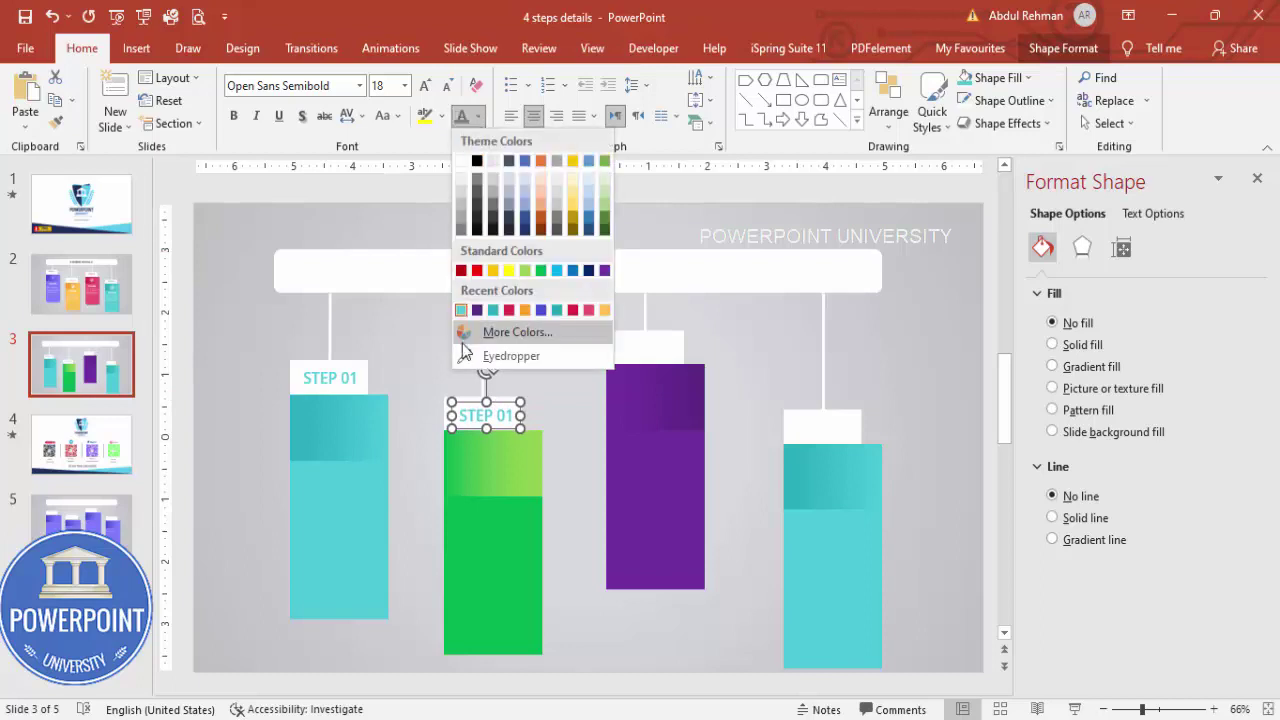
click(472, 356)
click(518, 508)
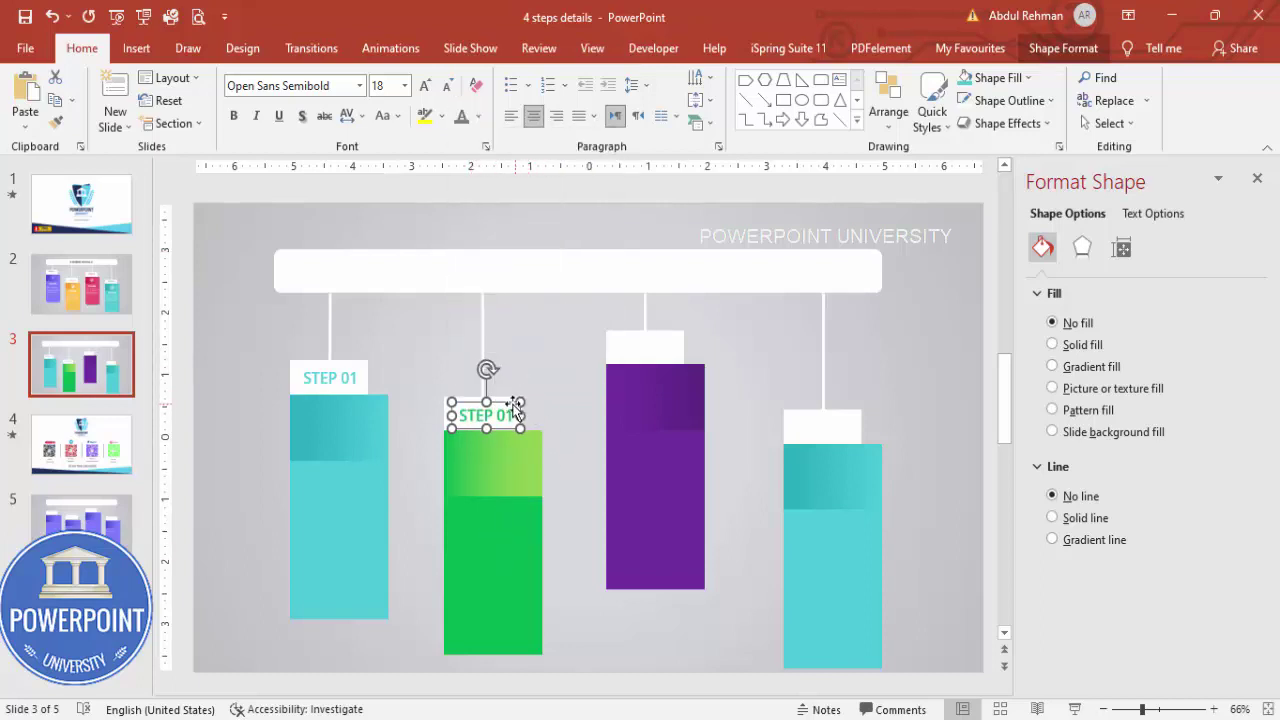
drag(508, 404, 502, 403)
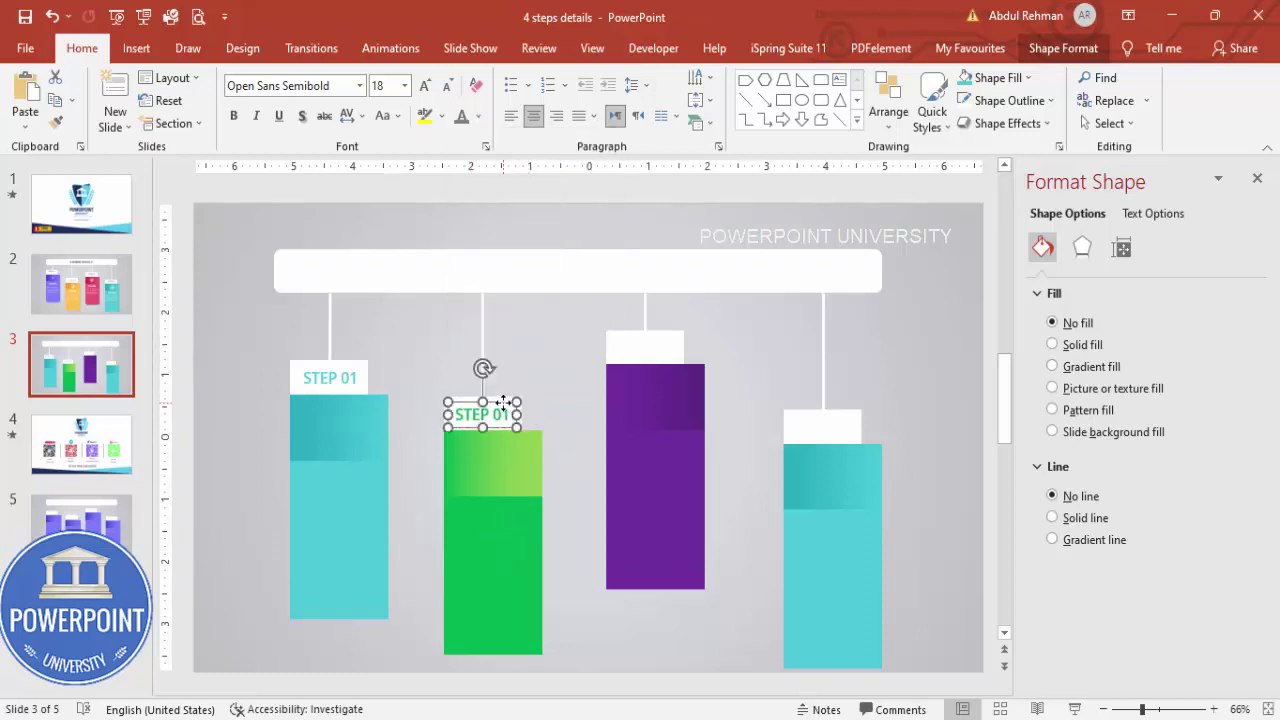
Step: Duplicate the label onto the purple and fourth tabs, colouring them purple and teal
key(ctrl+d)
drag(642, 445, 653, 341)
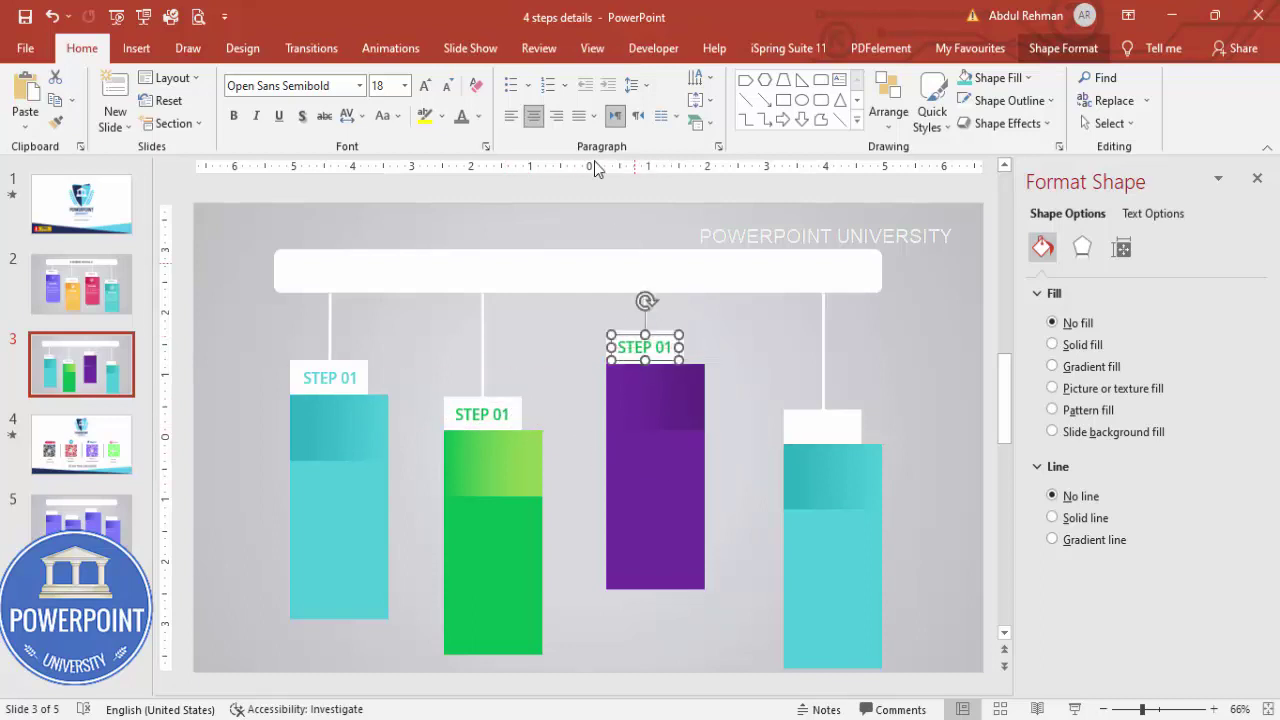
click(481, 120)
click(602, 270)
key(ctrl+d)
drag(828, 268, 840, 416)
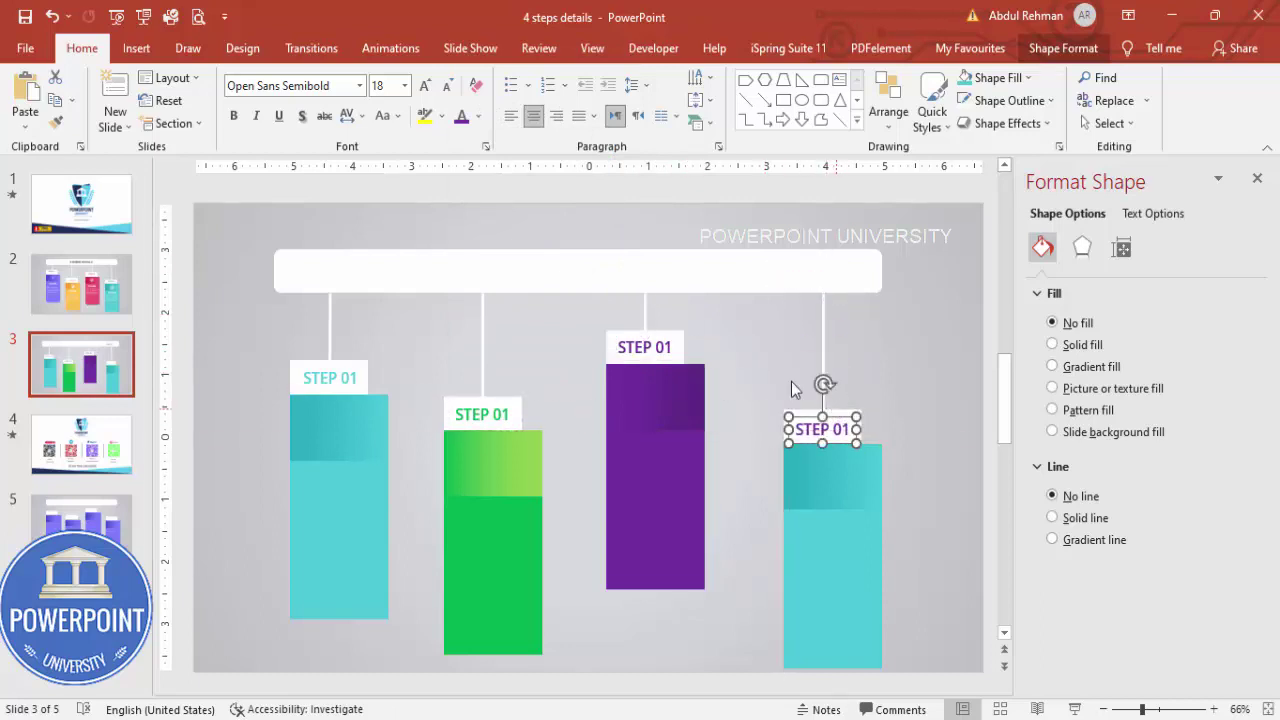
click(483, 120)
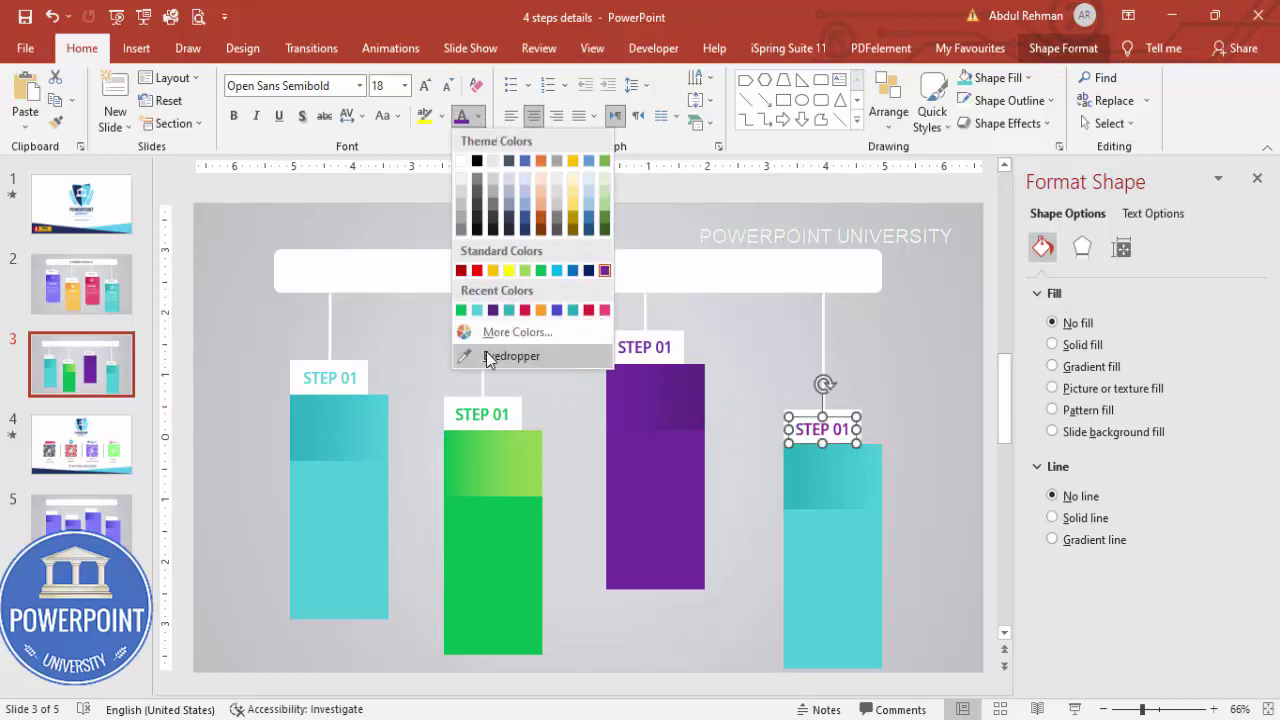
click(560, 356)
click(811, 470)
click(899, 428)
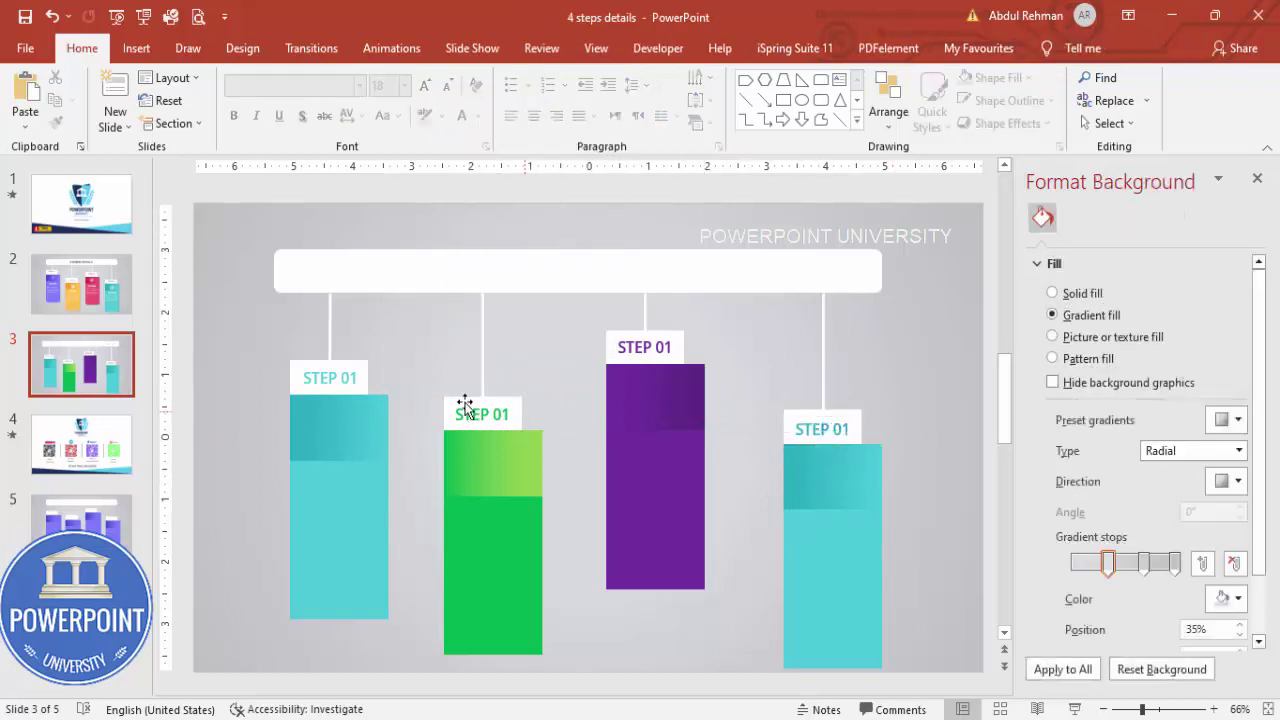
Step: Renumber the copied labels to STEP 02 and STEP 03, and clear the fourth label's number
click(349, 377)
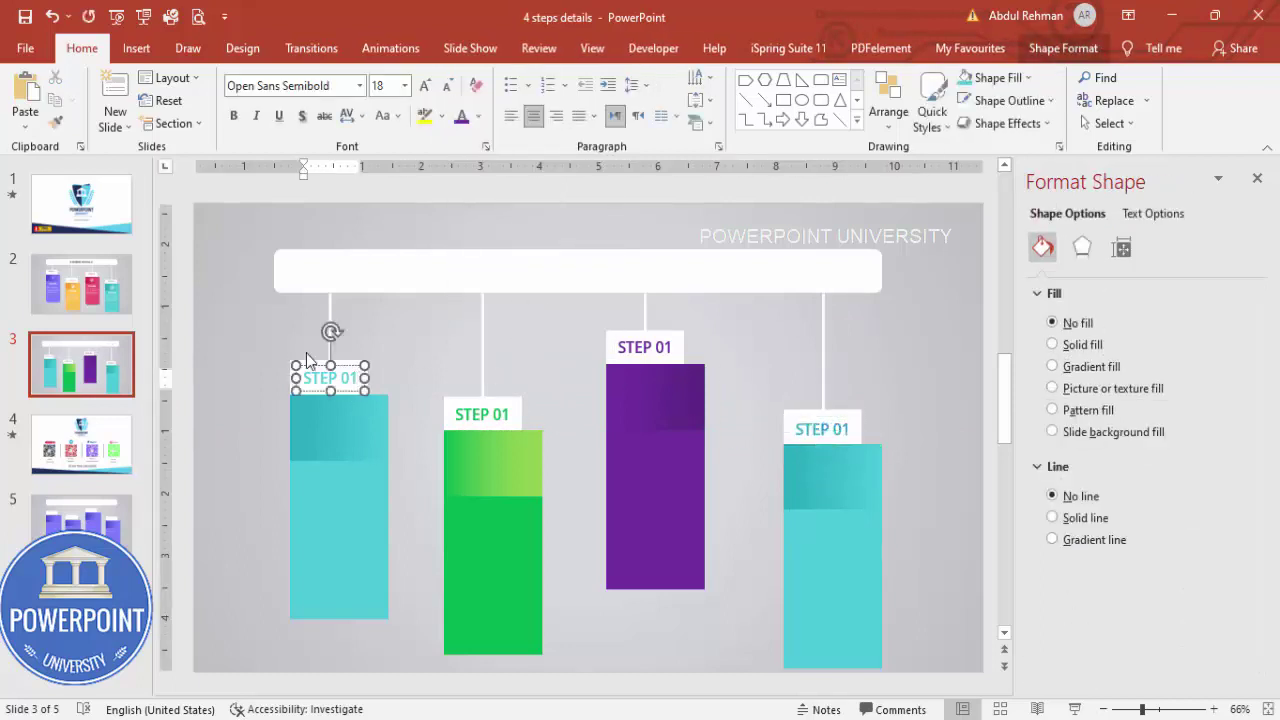
click(500, 414)
key(BackSpace)
text(2)
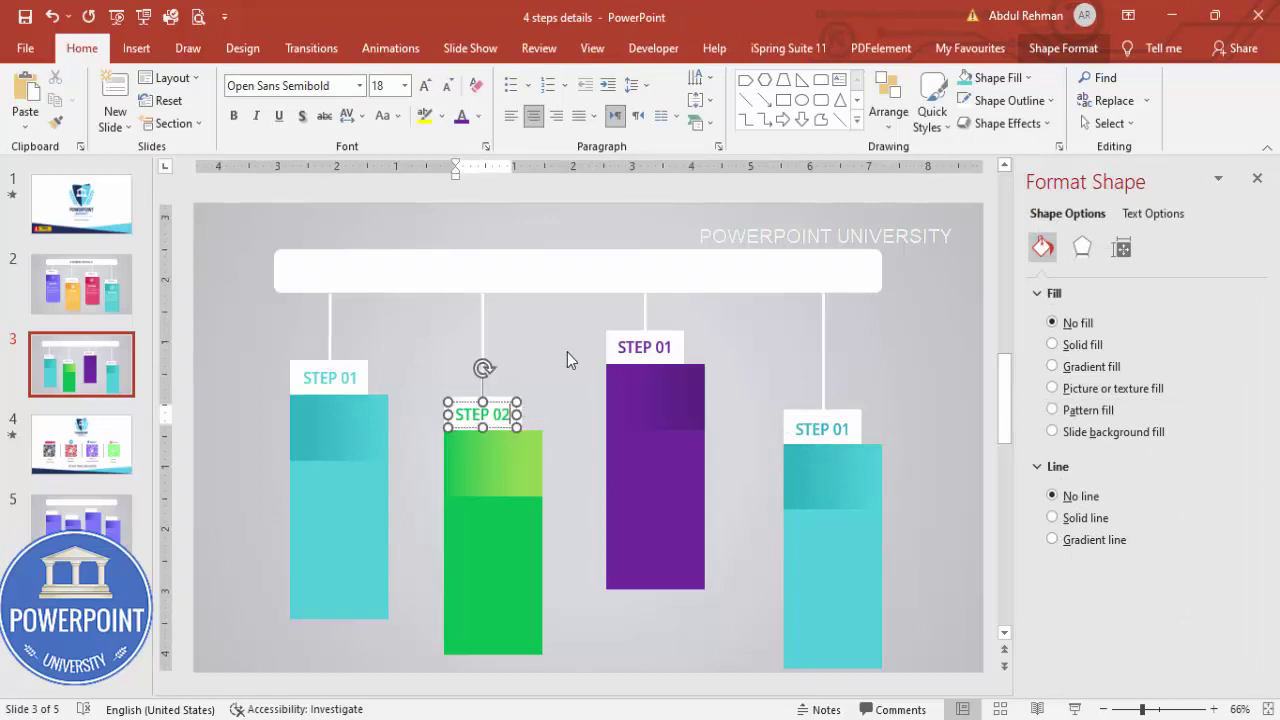
click(662, 347)
key(BackSpace)
text(3)
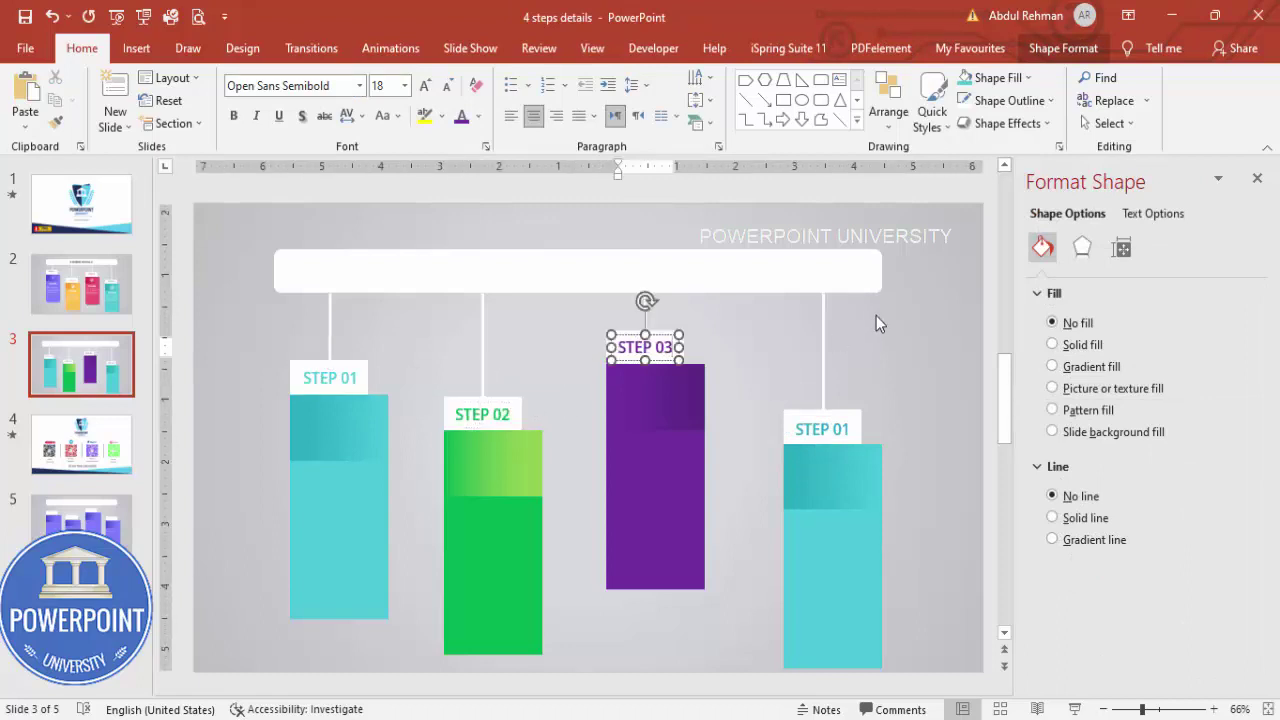
click(838, 430)
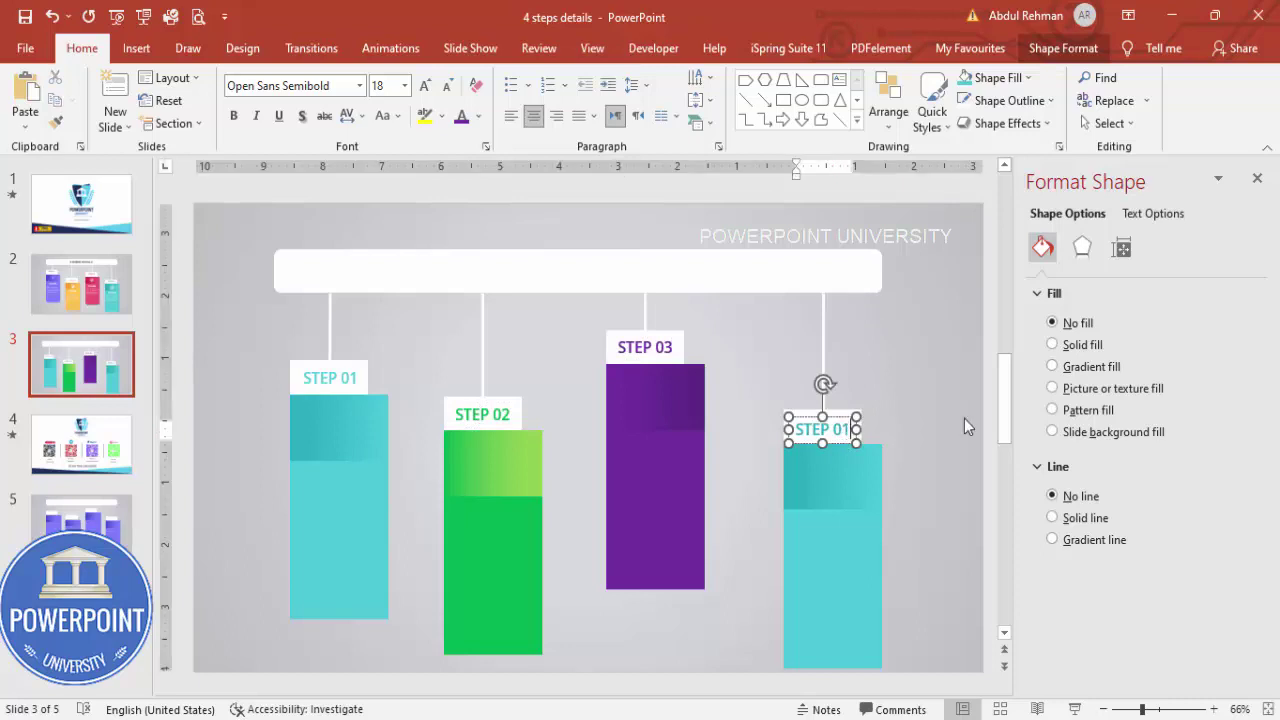
key(BackSpace)
Step: Finish the STEP 04 label and fill the fourth column's lower part gold
text(4)
click(845, 528)
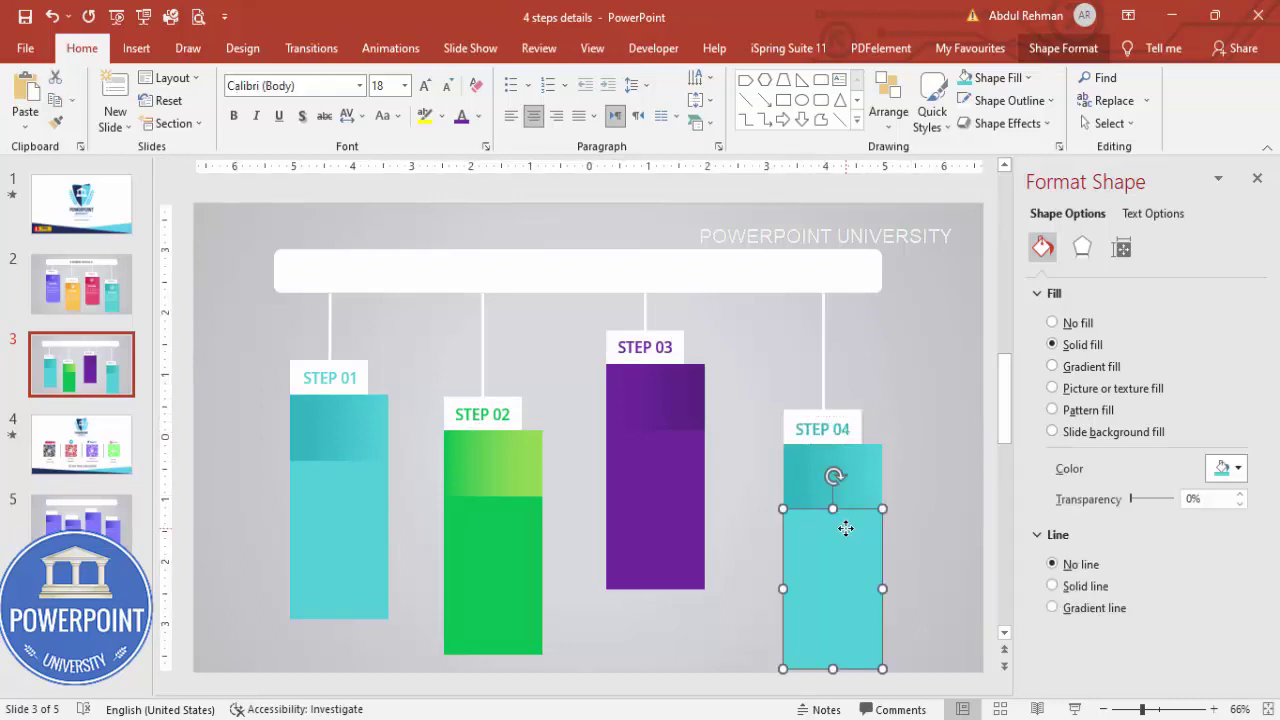
click(1238, 468)
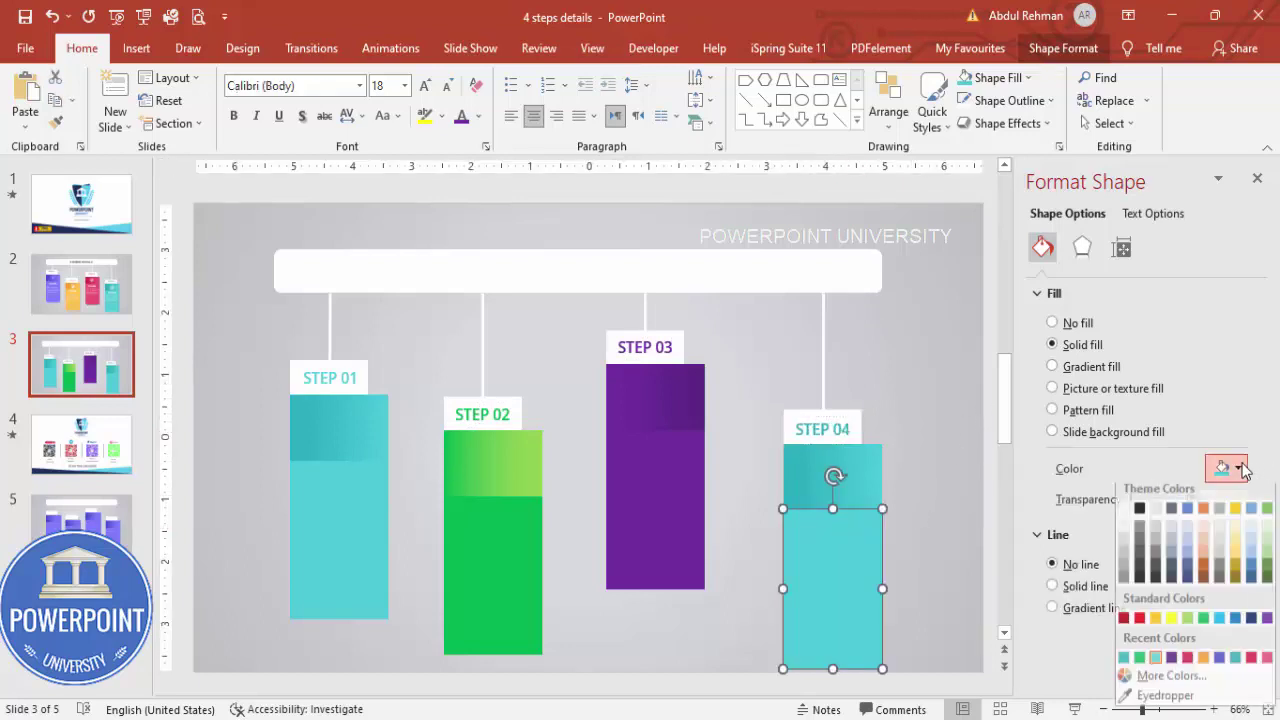
click(1155, 622)
Step: Give the fourth column's top part an orange-to-yellow gradient
click(869, 474)
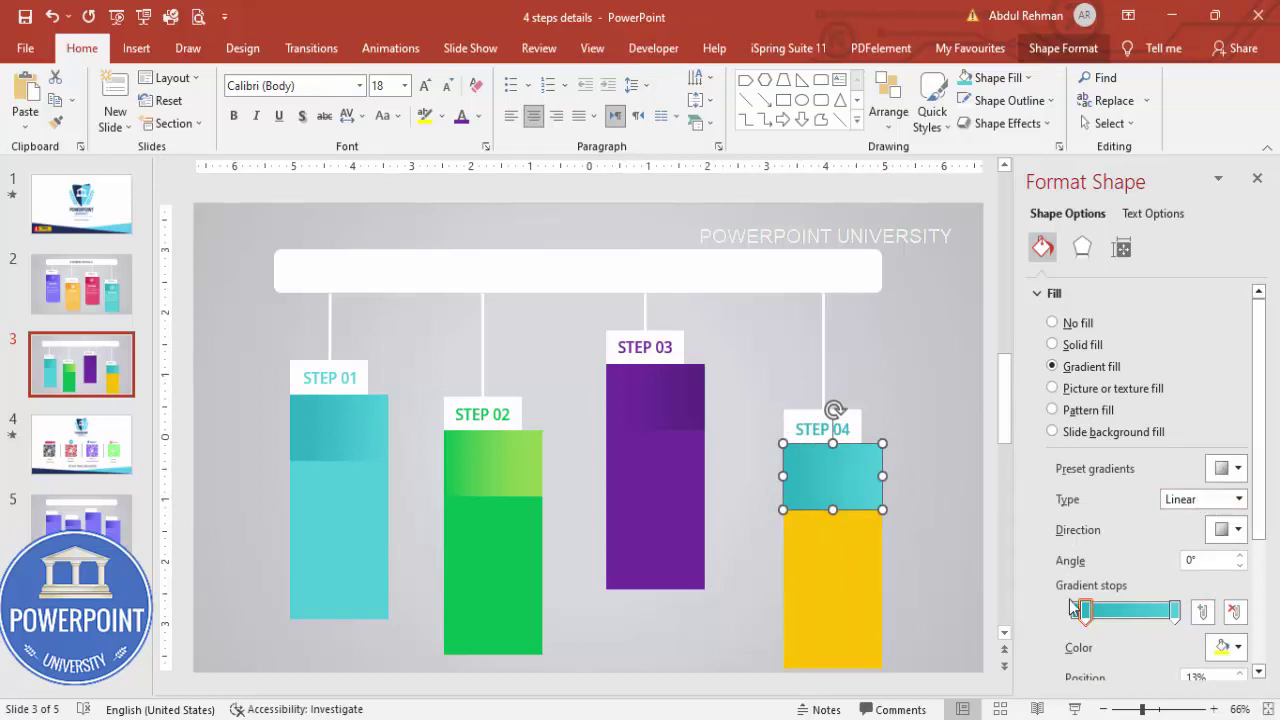
click(1236, 647)
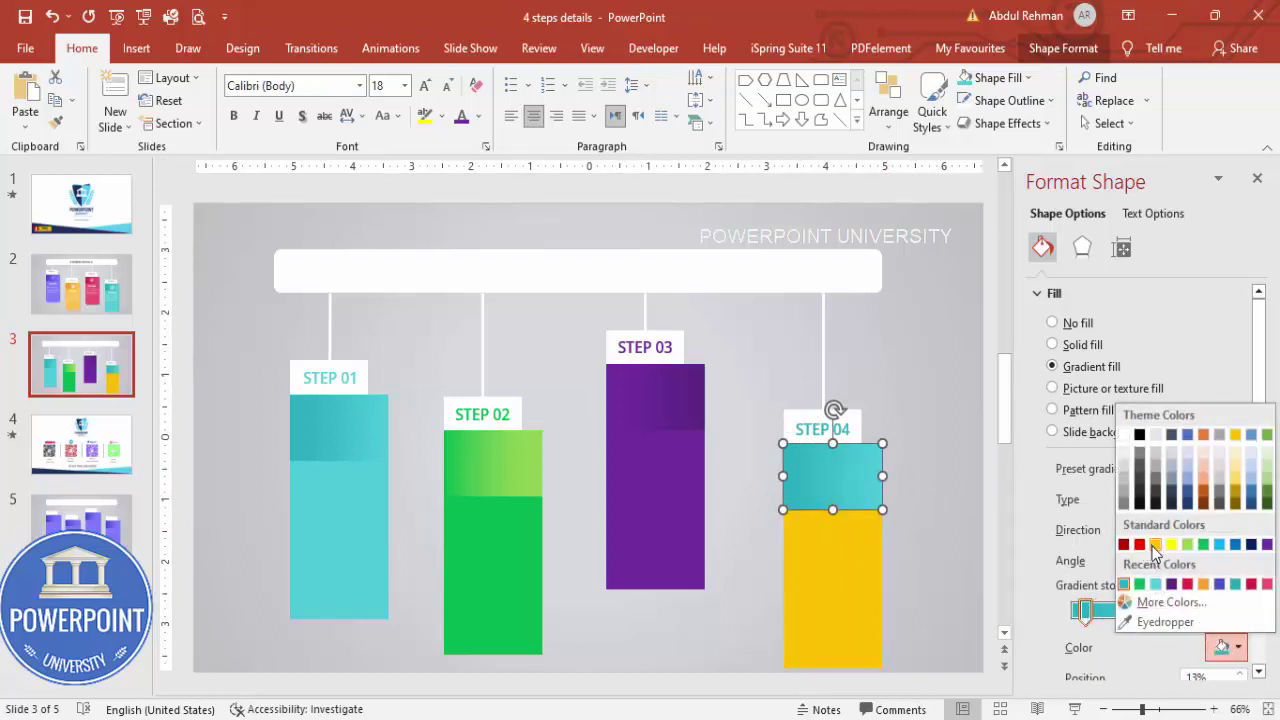
click(1157, 545)
click(1183, 610)
click(1236, 647)
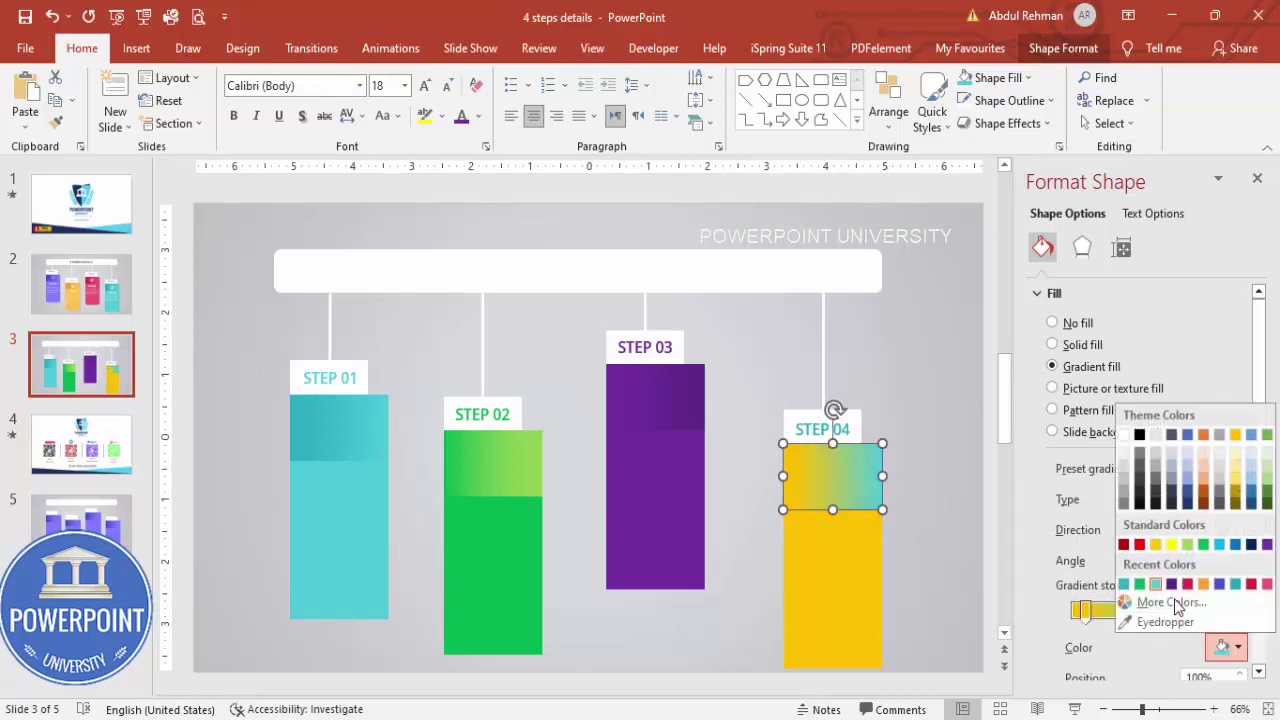
click(1170, 545)
click(950, 566)
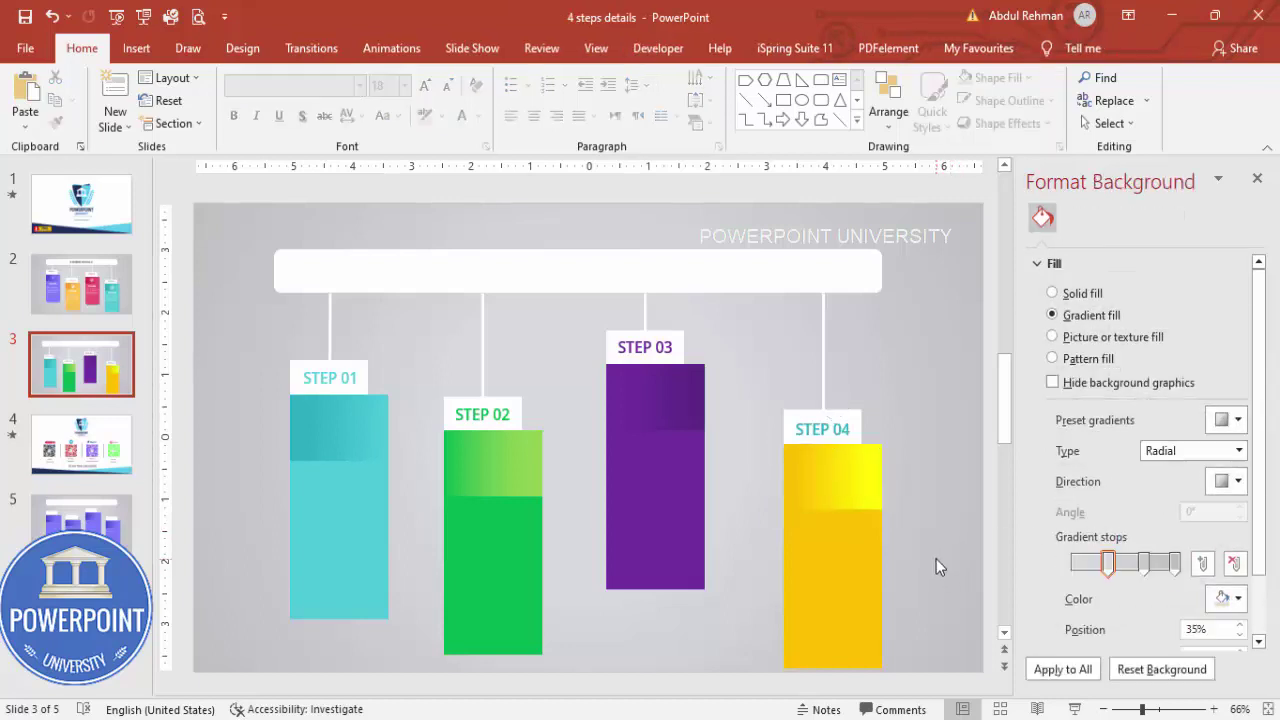
Step: Recolour the STEP 04 label text yellow
click(851, 424)
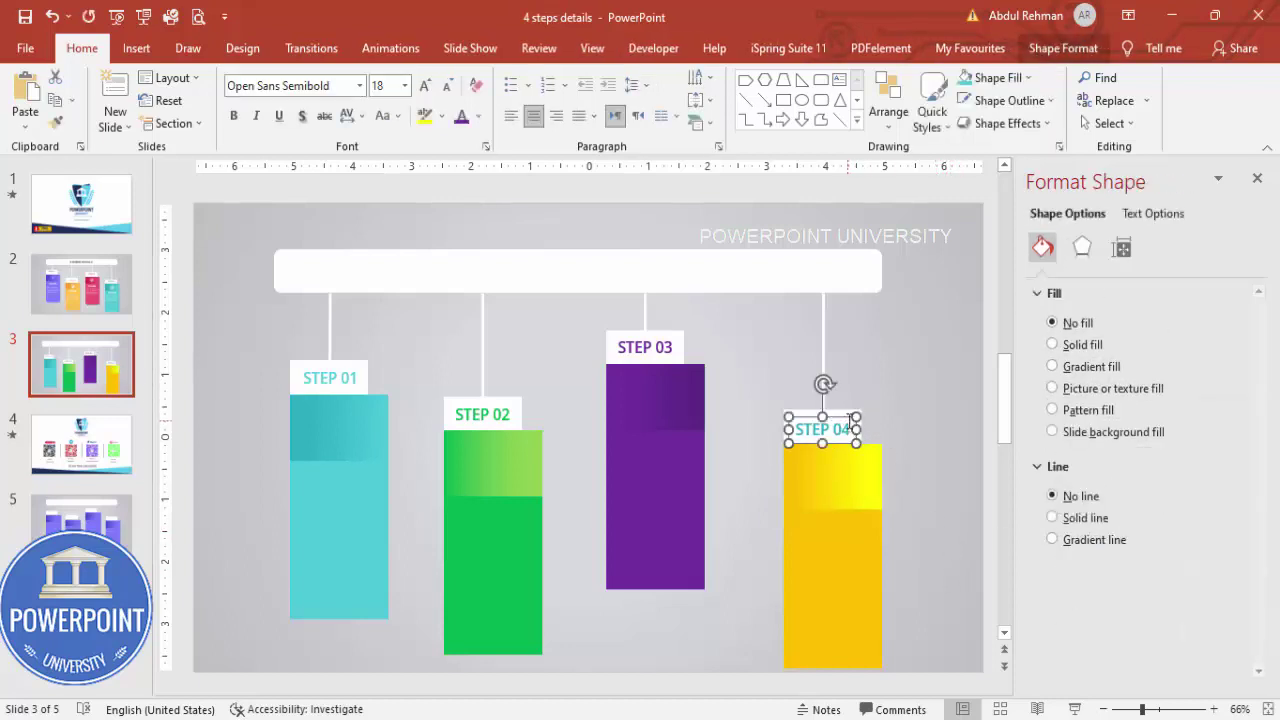
click(479, 117)
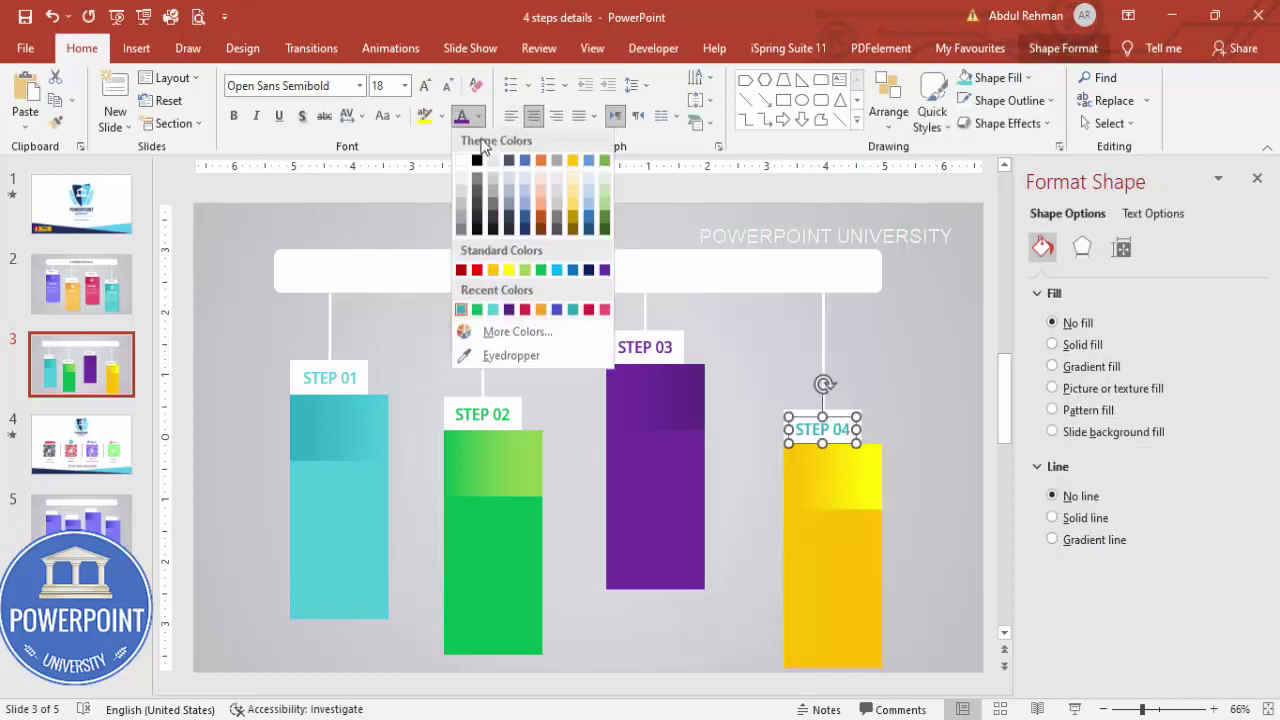
click(486, 269)
click(880, 366)
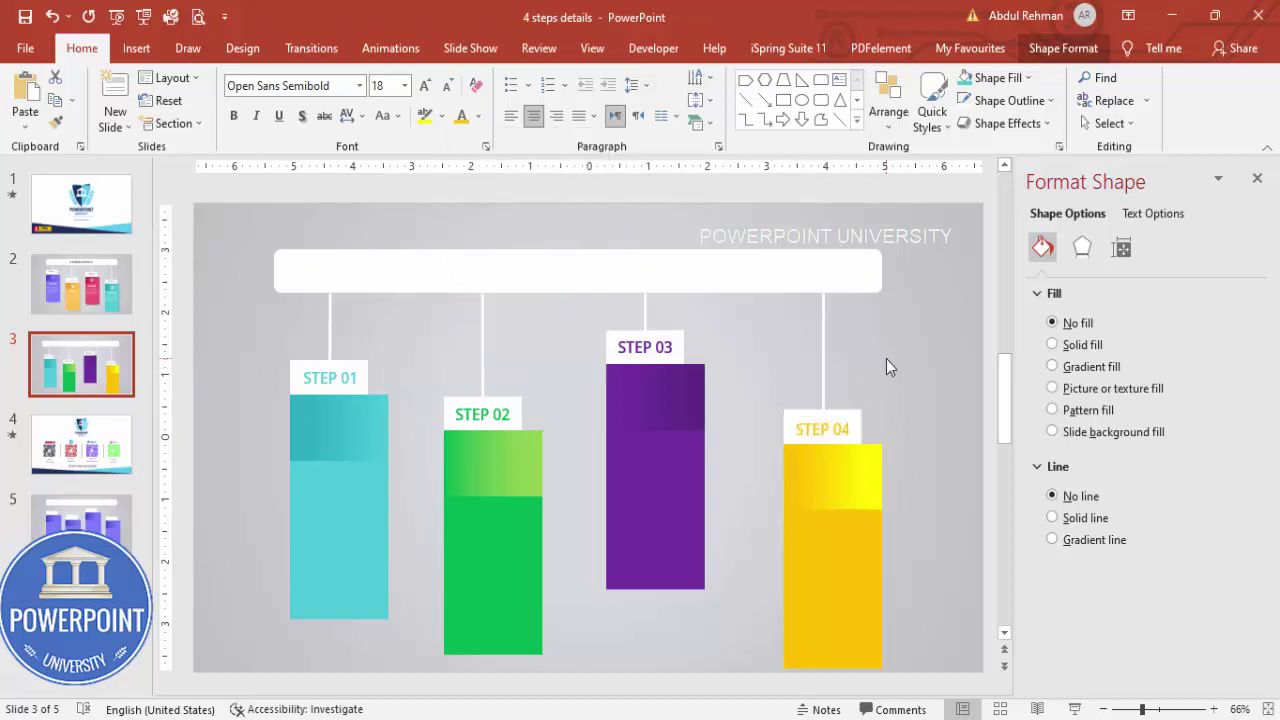
click(136, 48)
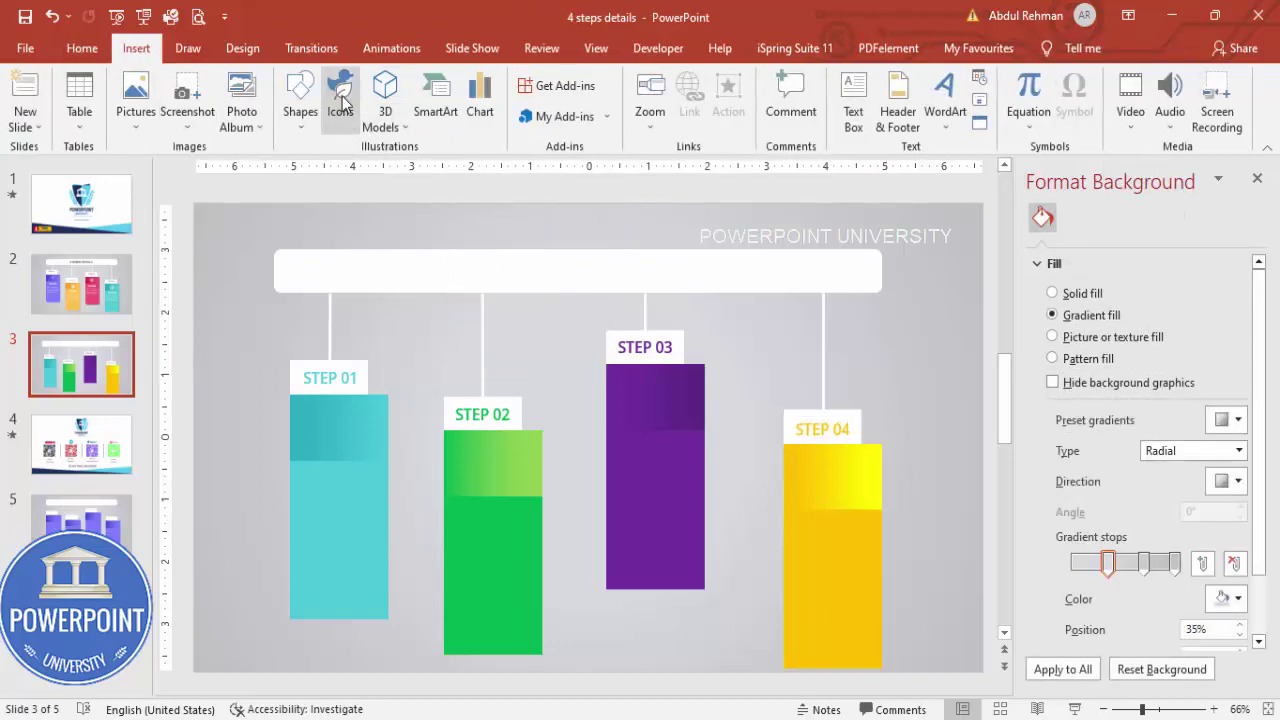
Step: Insert the target, presentation chart, lightbulb and gear icons from the icon library
click(340, 100)
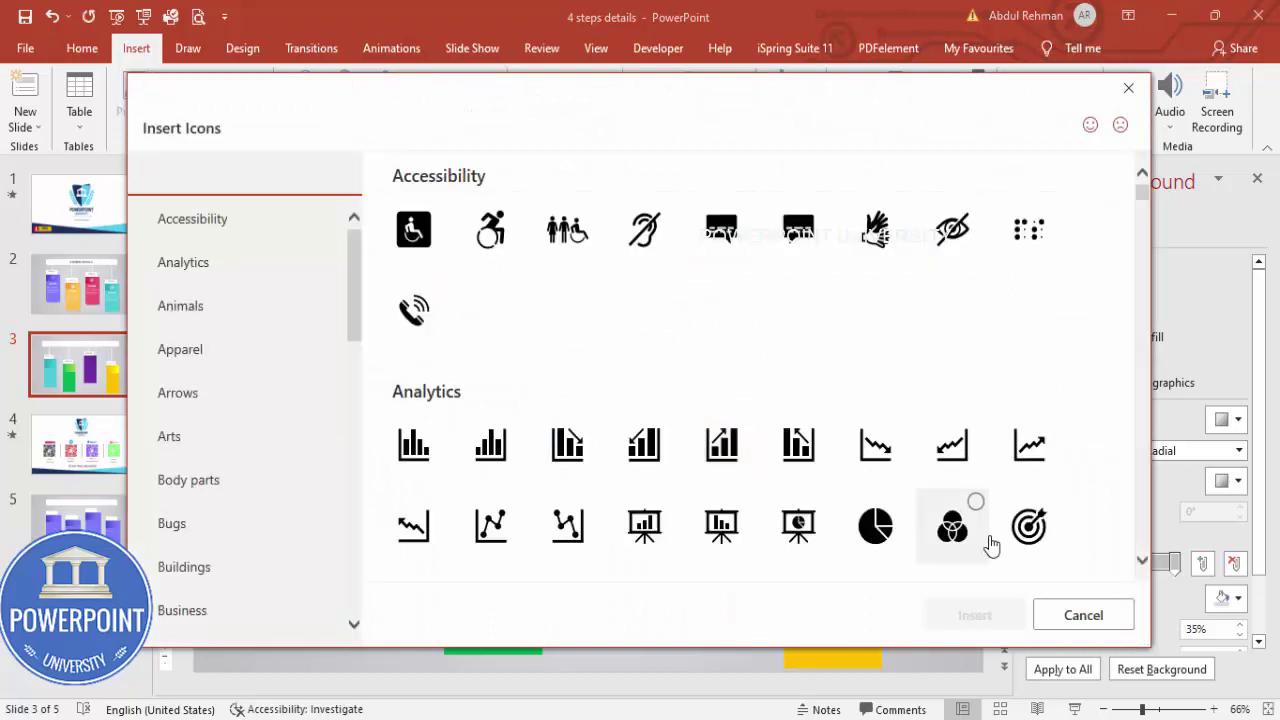
click(1028, 527)
click(655, 538)
scroll(655, 520, down, 3)
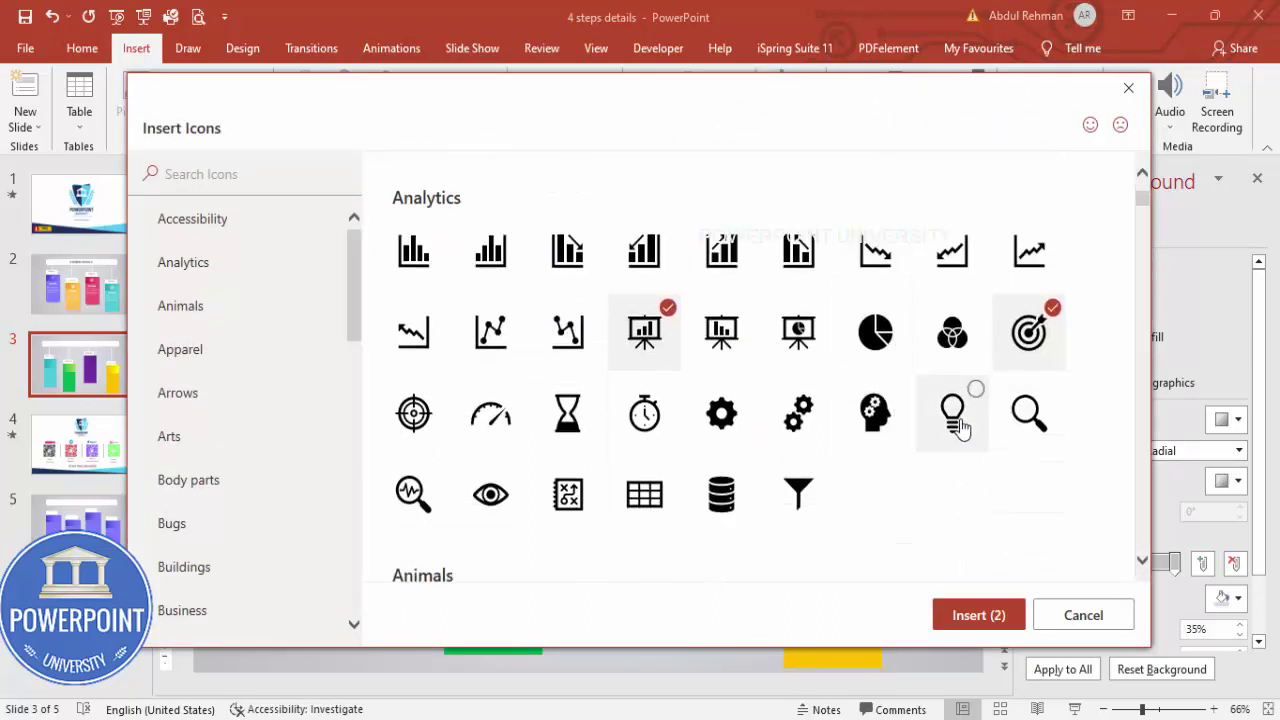
click(953, 418)
click(718, 418)
click(970, 606)
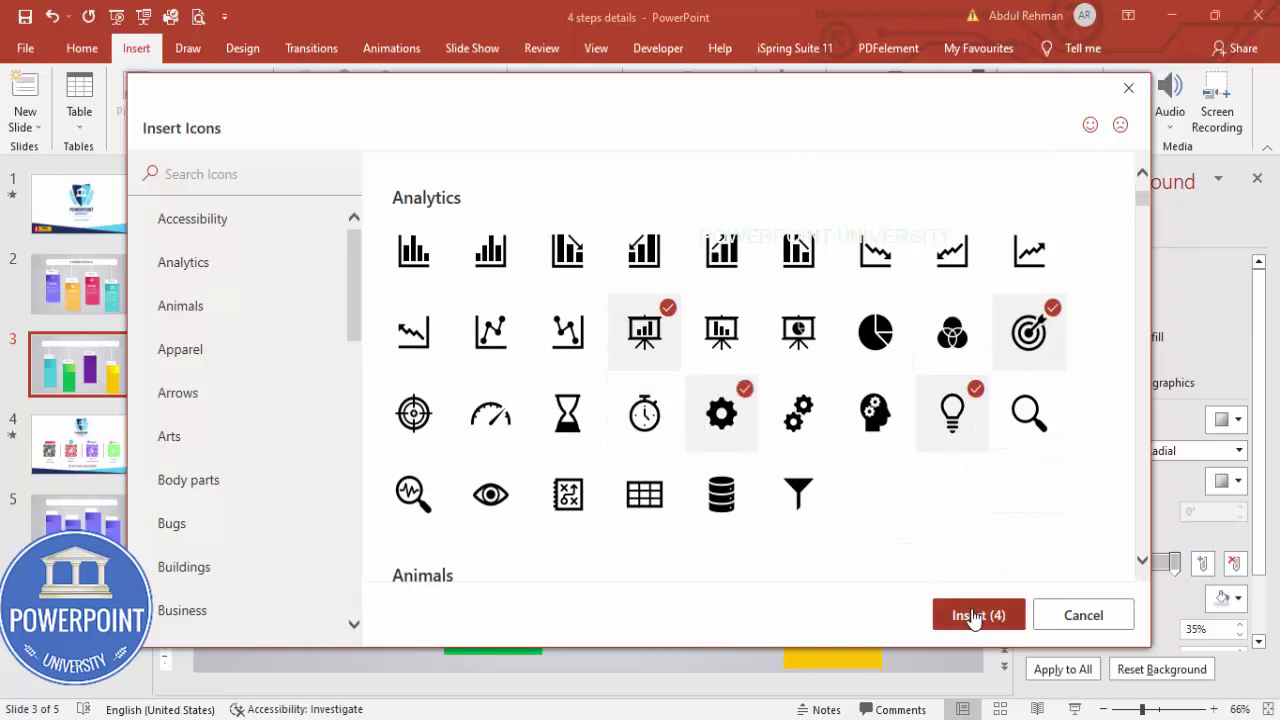
Step: Move the icons above the columns, resize them to 0.6 inch, and fill them white
drag(591, 432, 756, 322)
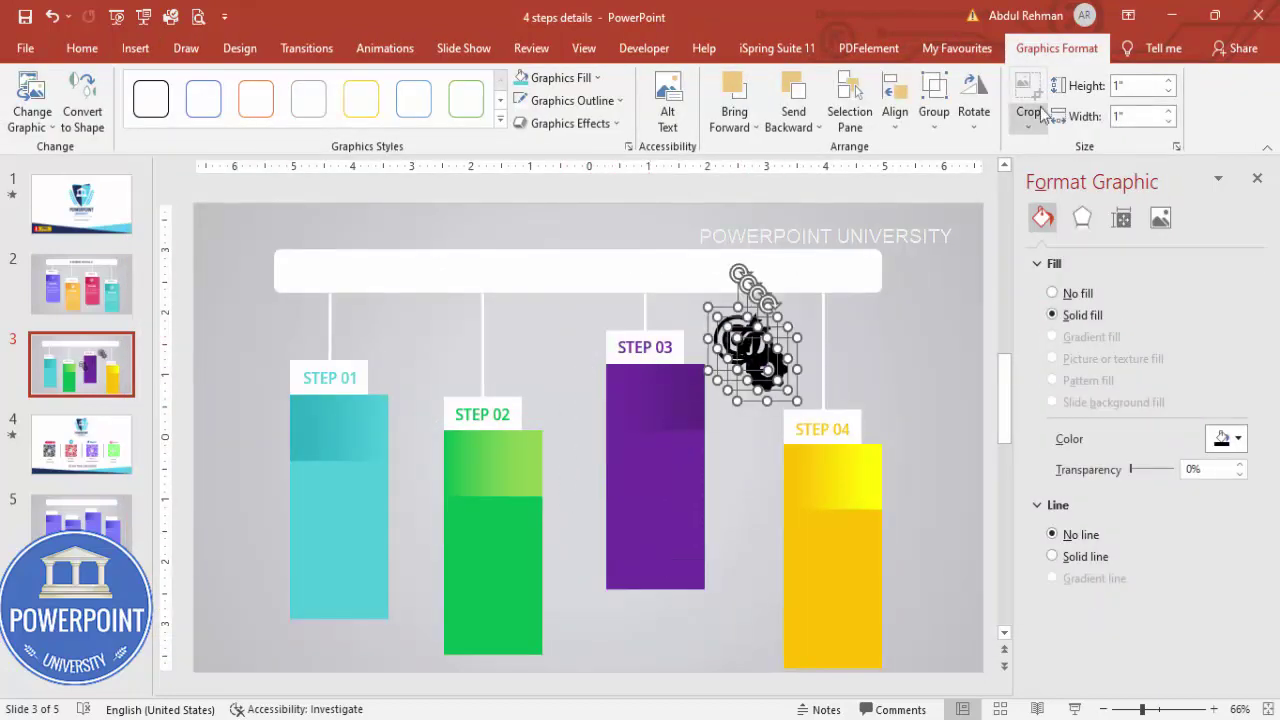
click(1140, 86)
text(.6)
key(Return)
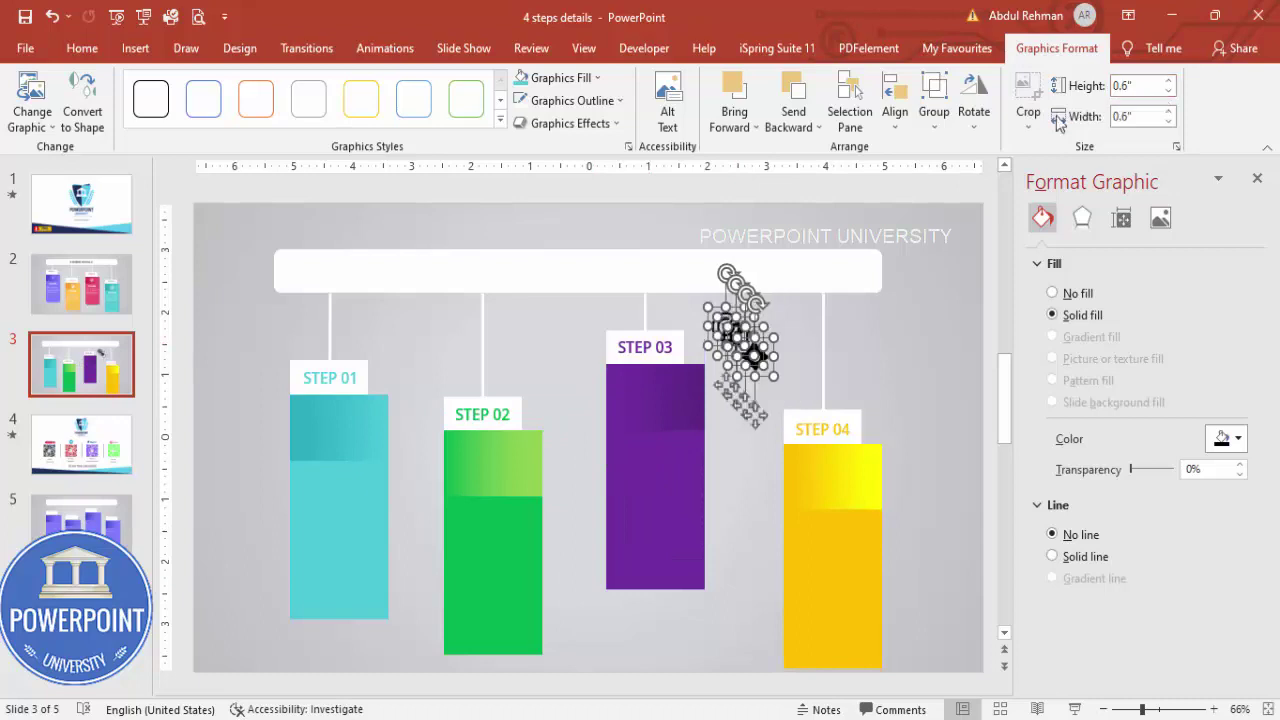
click(557, 84)
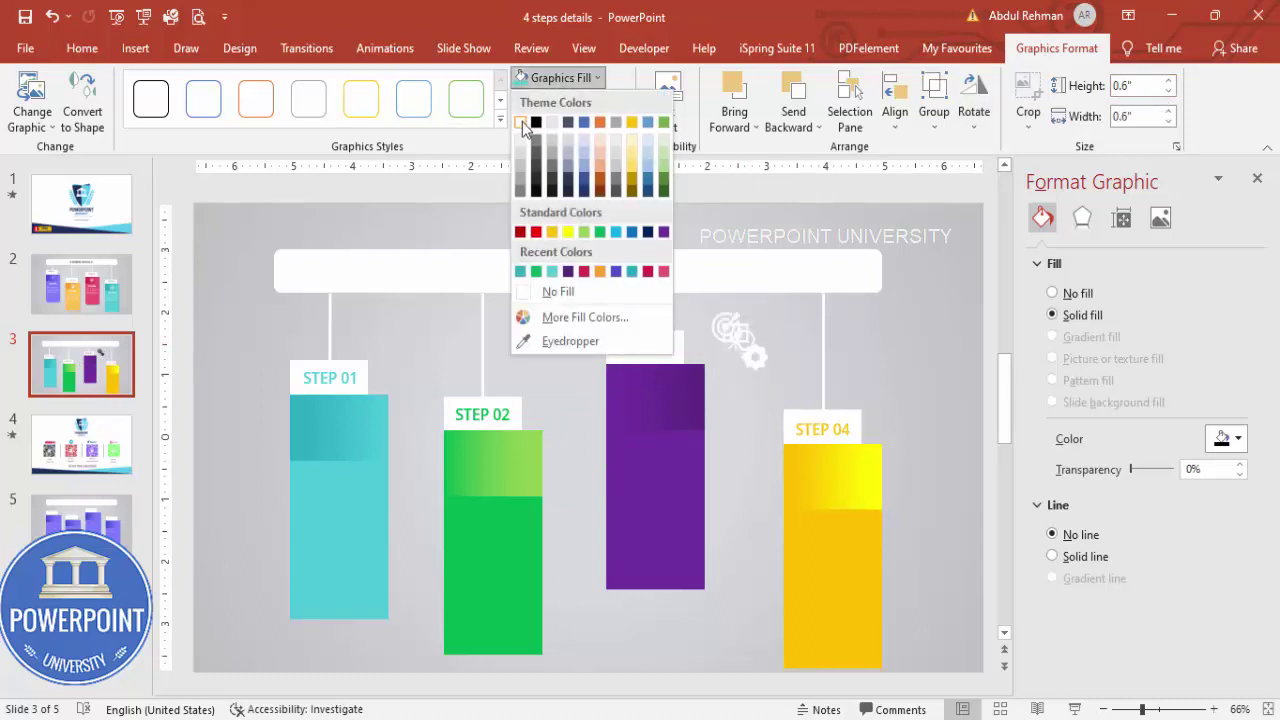
click(528, 124)
click(807, 356)
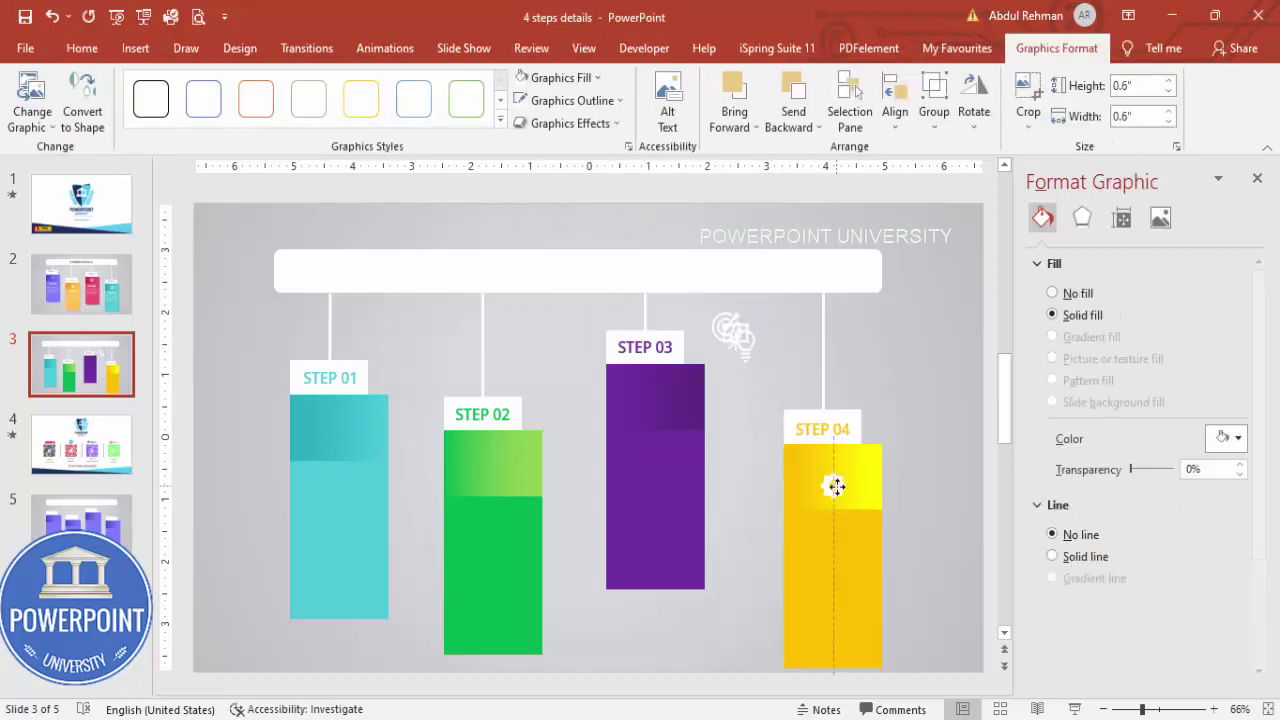